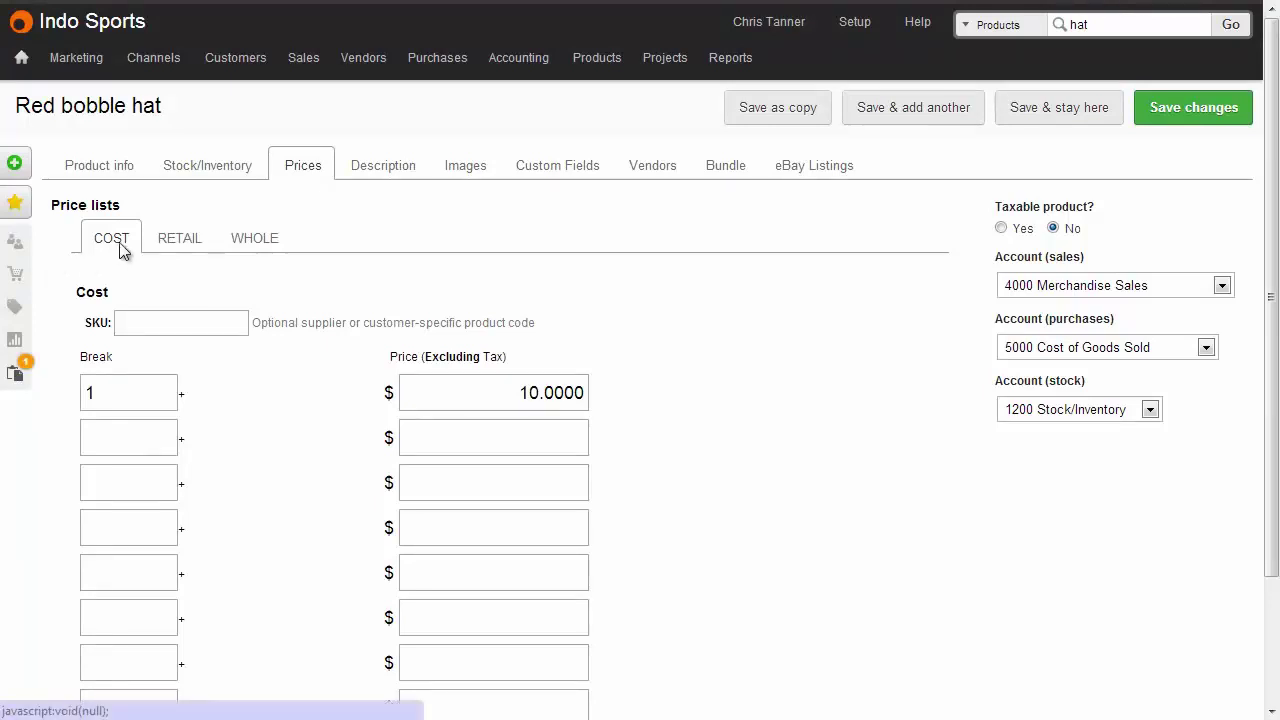
Step: Check the hat's 10.0000 cost price and 20.0000 RETAIL price
click(428, 394)
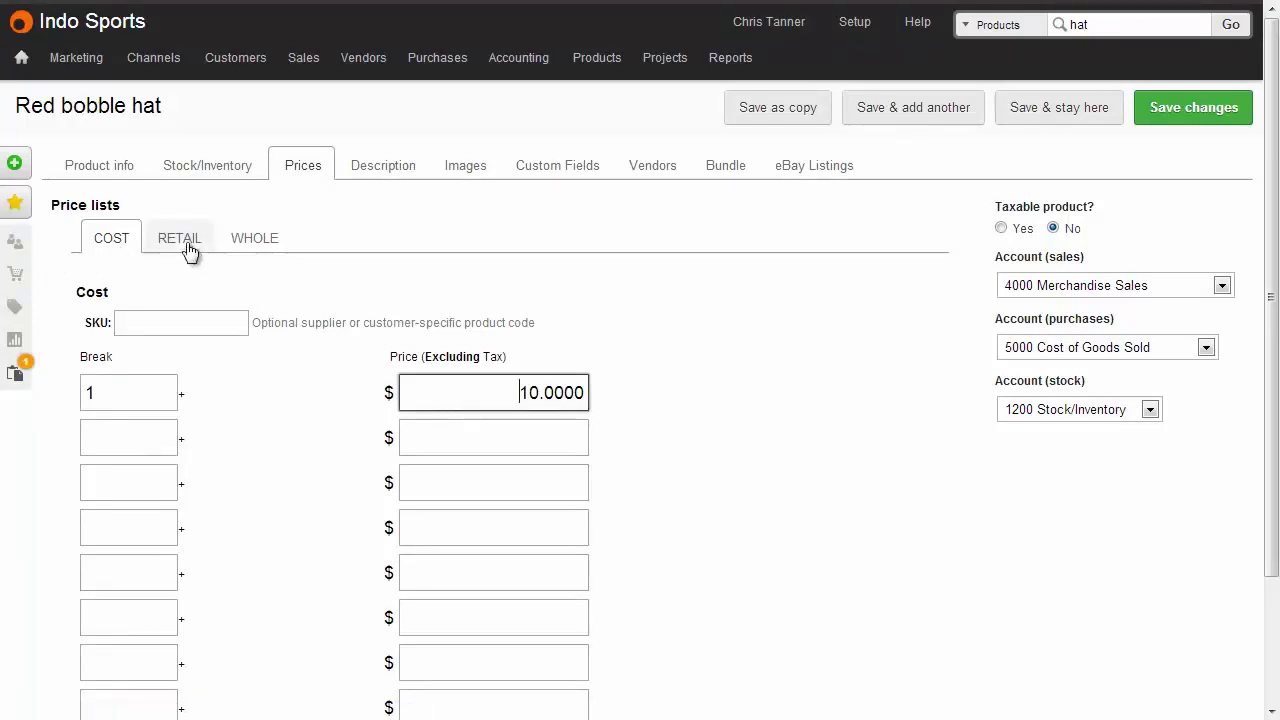
click(186, 244)
click(482, 388)
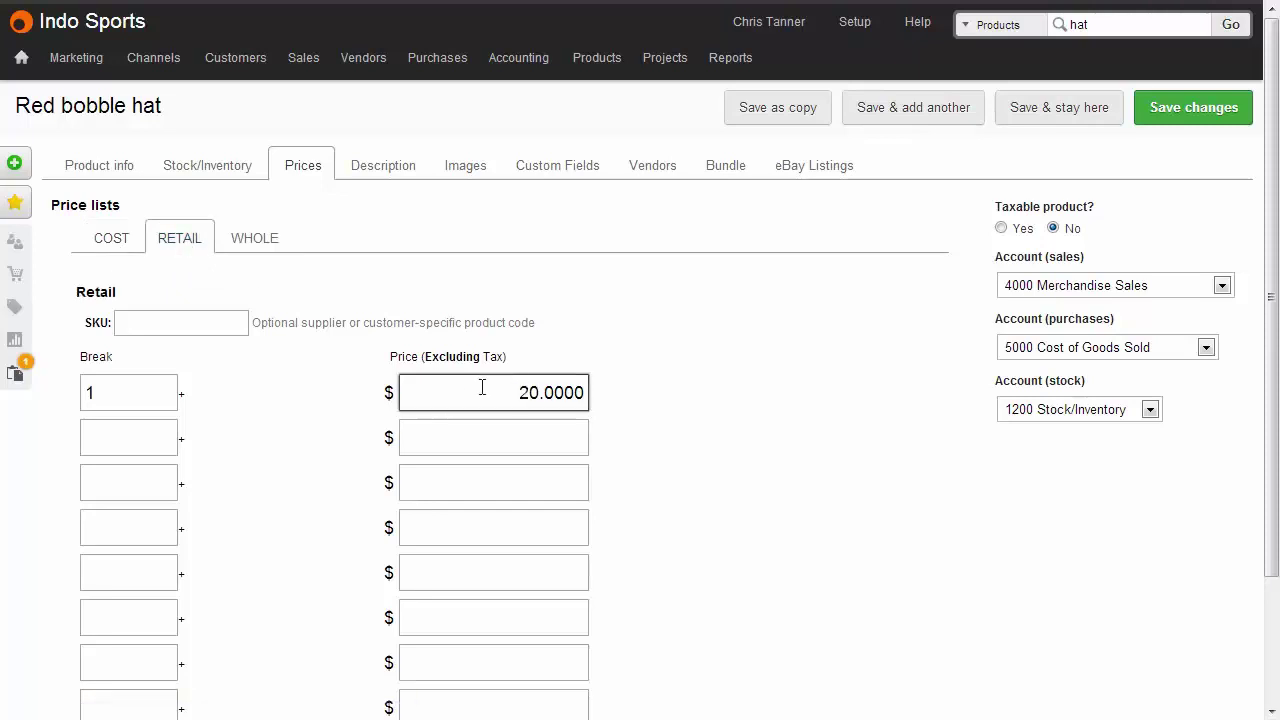
Step: Start a new purchase order with Demo Supplier, found by searching 'demo'
mouse_move(437, 66)
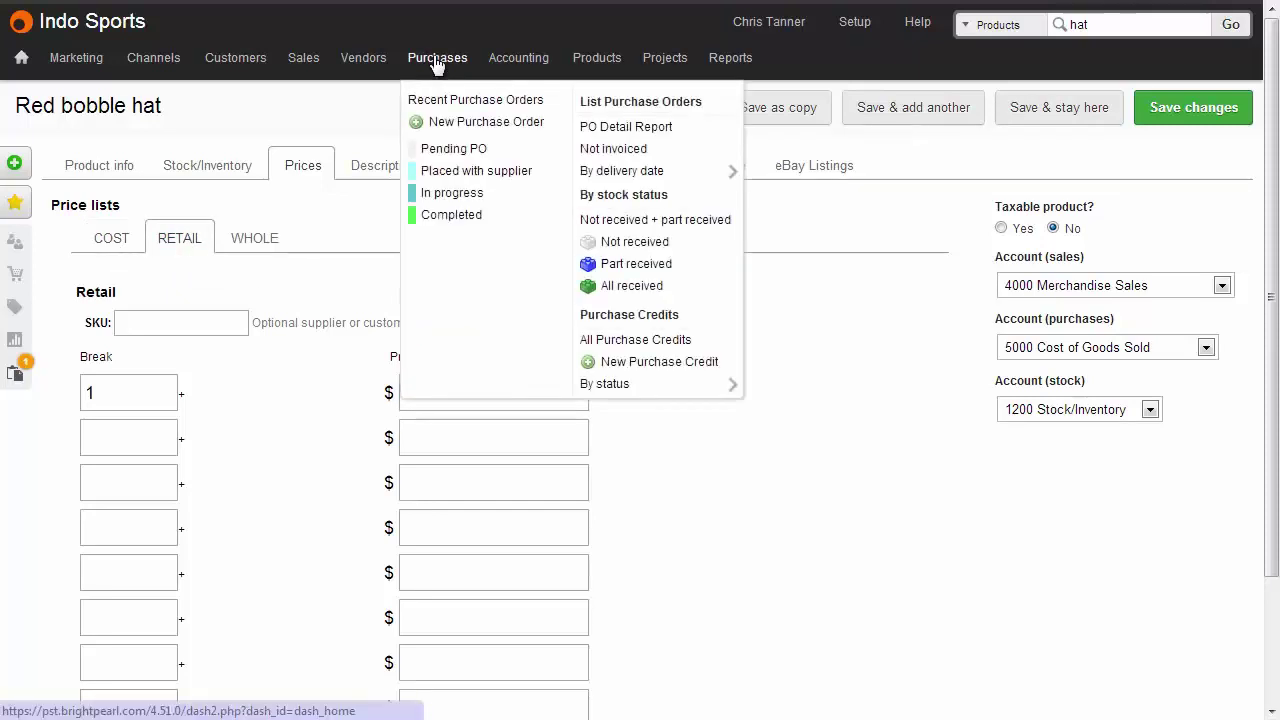
click(472, 122)
text(demo)
key(Return)
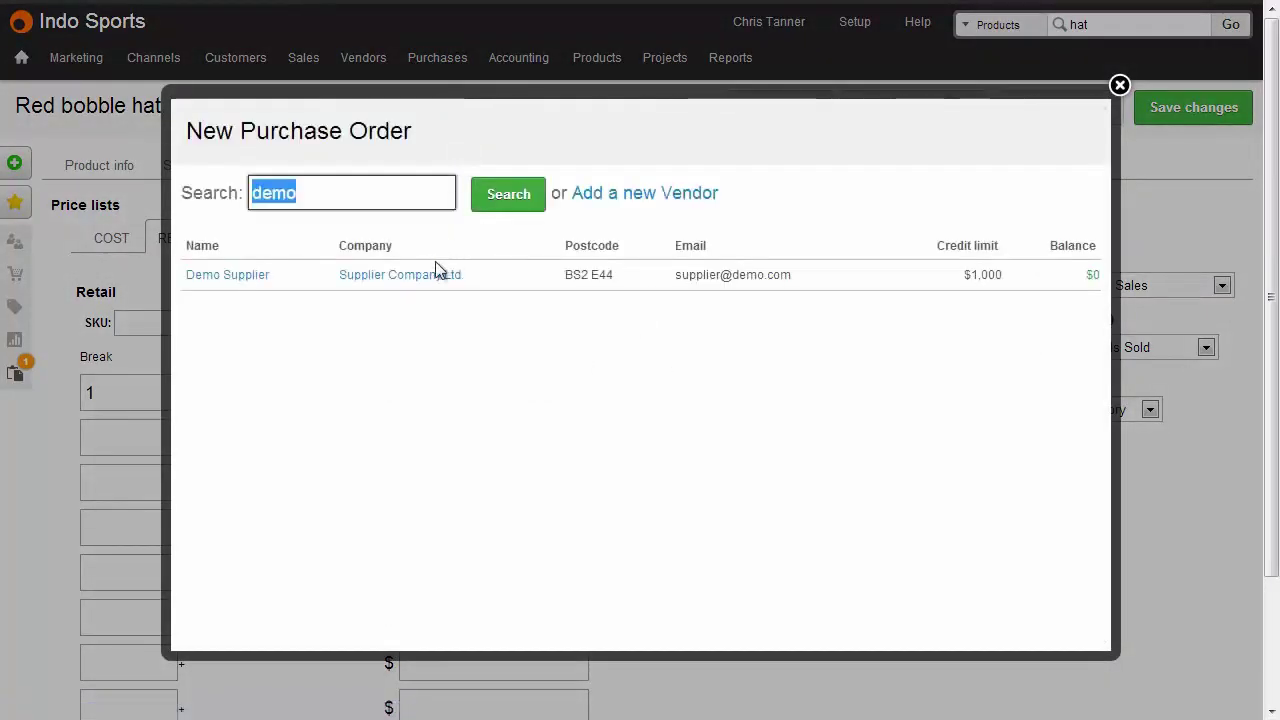
click(440, 278)
Step: Add 10 Red bobble hats to the purchase order's first line
click(134, 458)
text(hat)
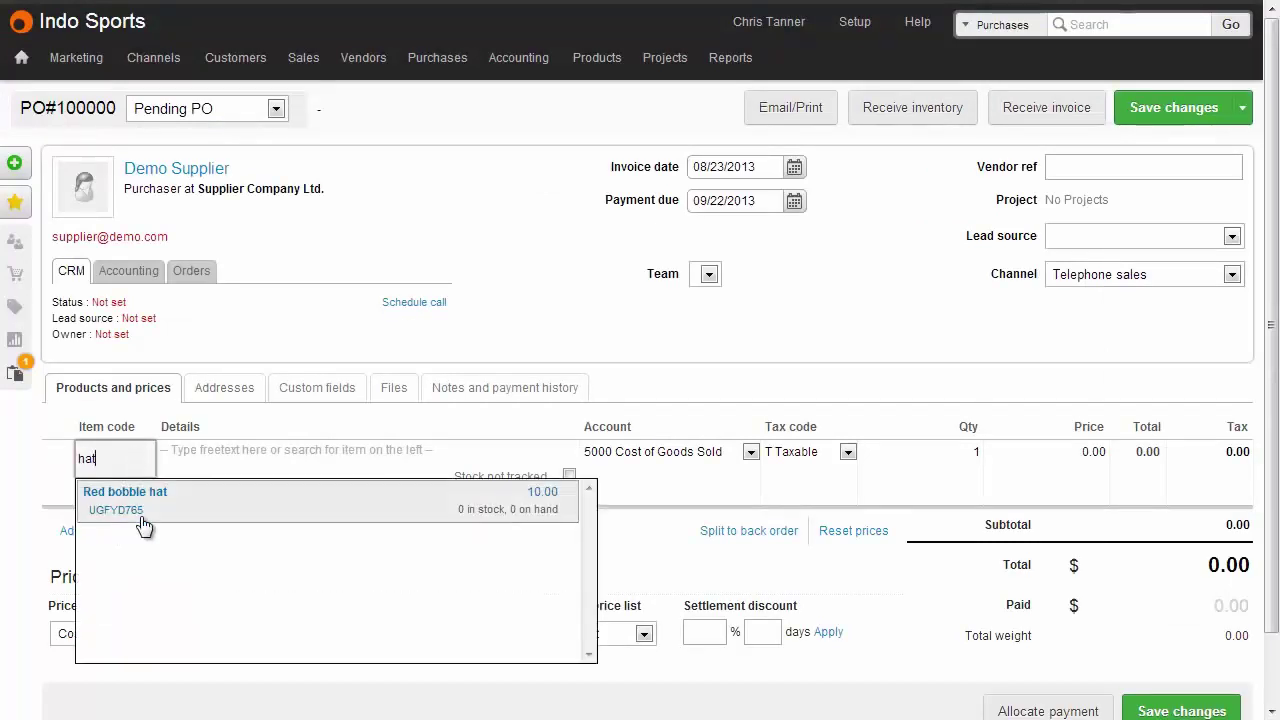
click(137, 514)
text(10)
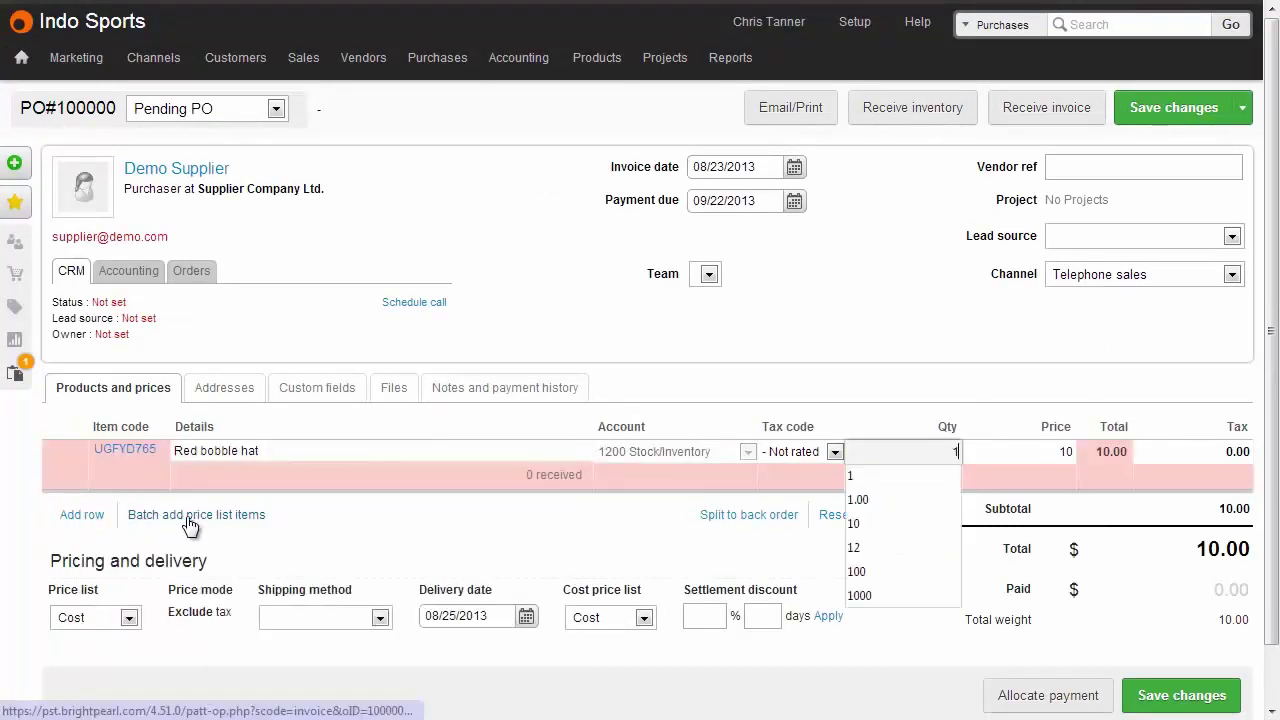
Step: Save PO#100000 and receive all 10 hats into stock
click(1170, 116)
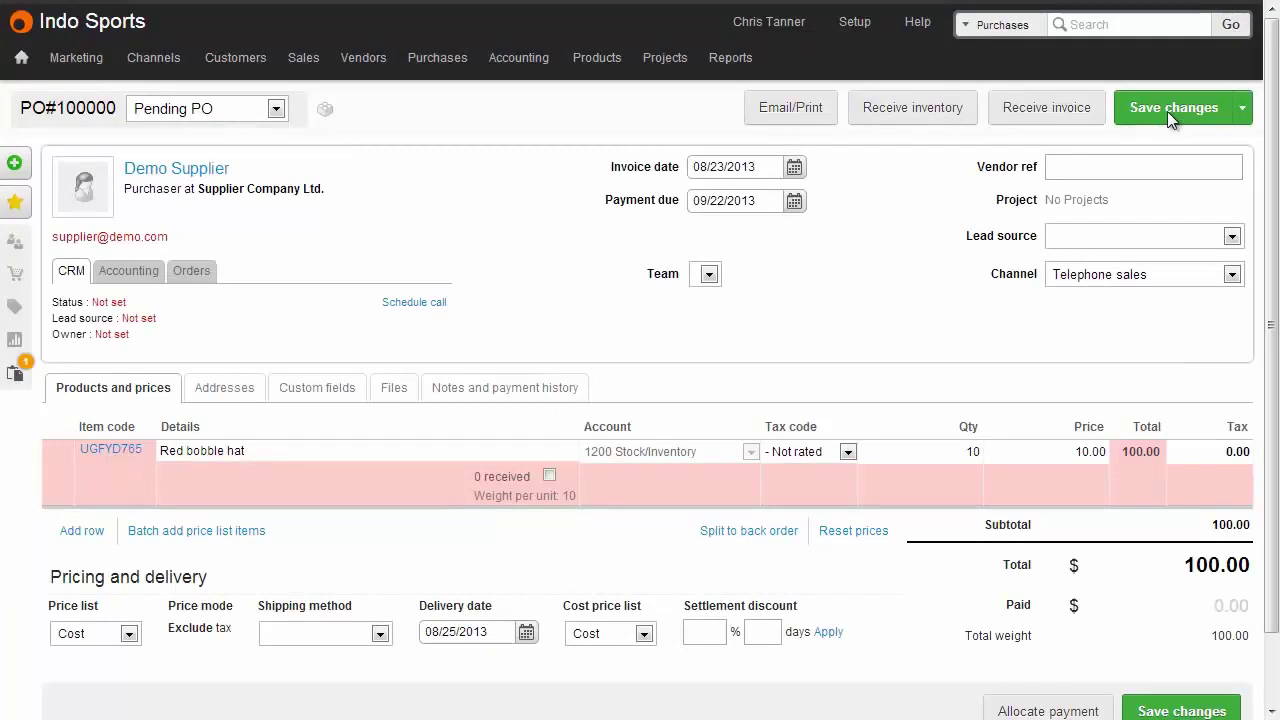
click(946, 117)
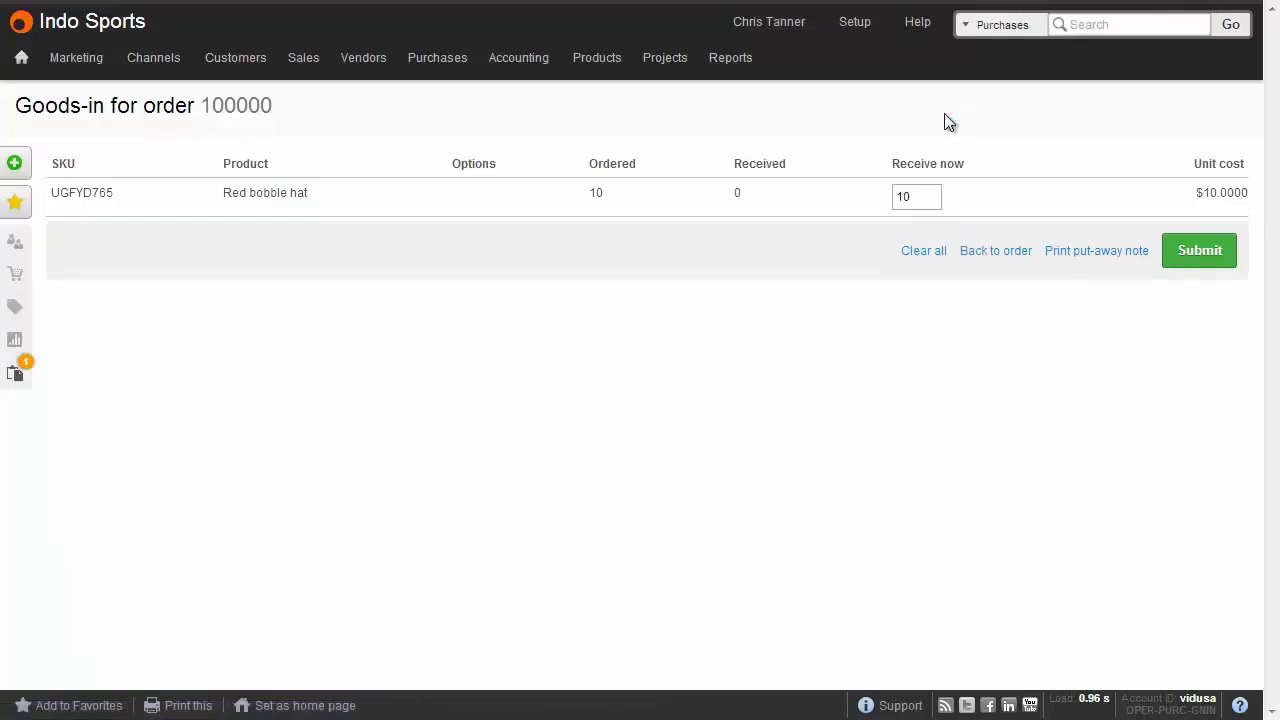
click(1208, 250)
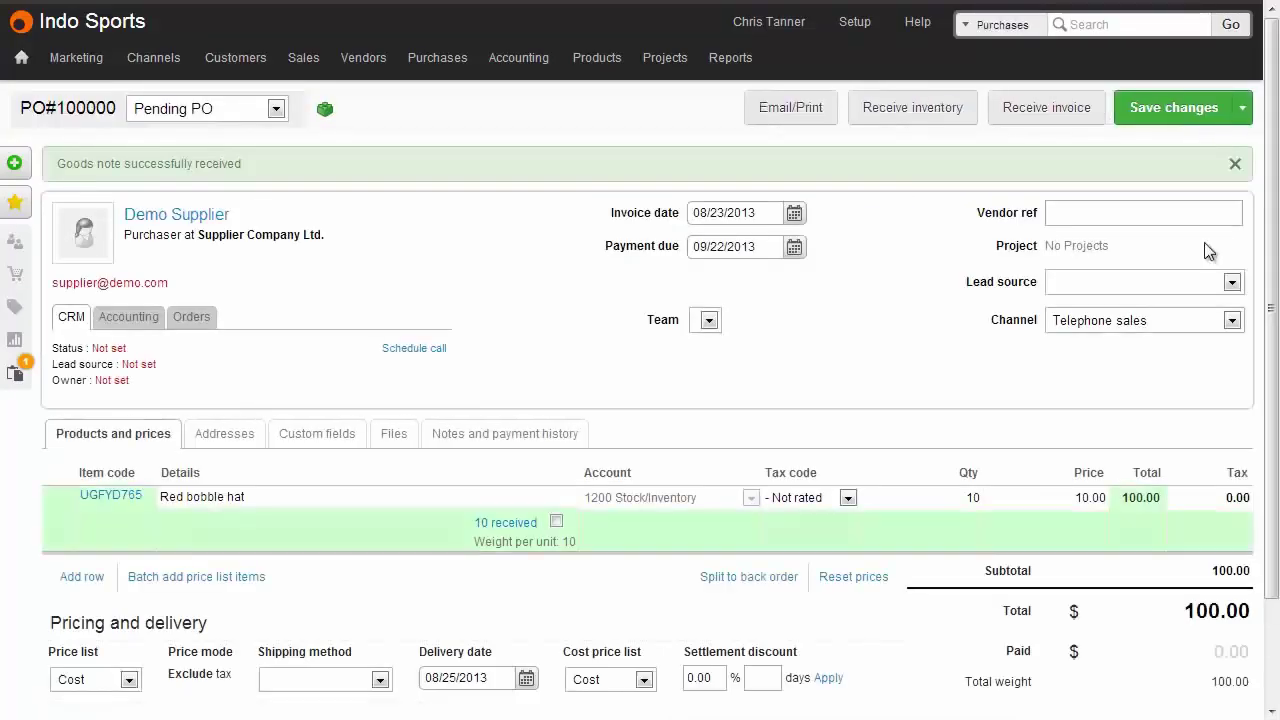
Step: Review inventory detail, then raise PO 100000's hat quantity to 20 and save
mouse_move(588, 63)
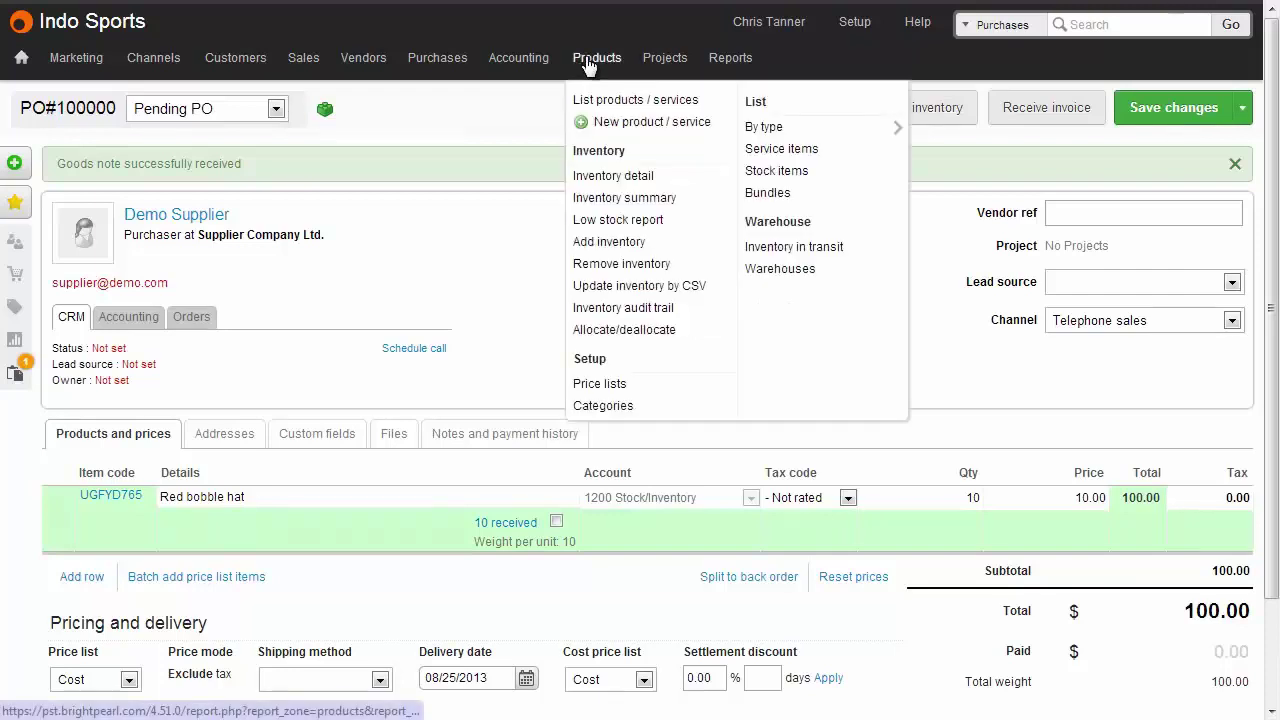
click(605, 175)
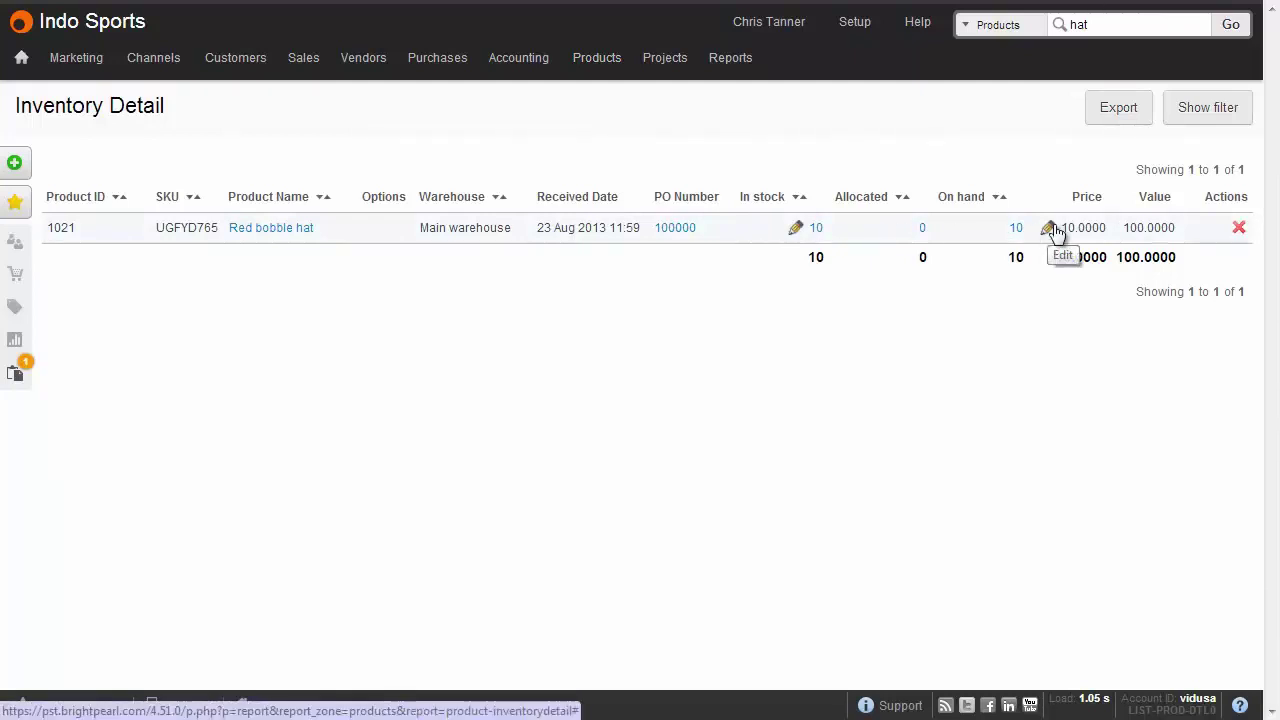
click(690, 237)
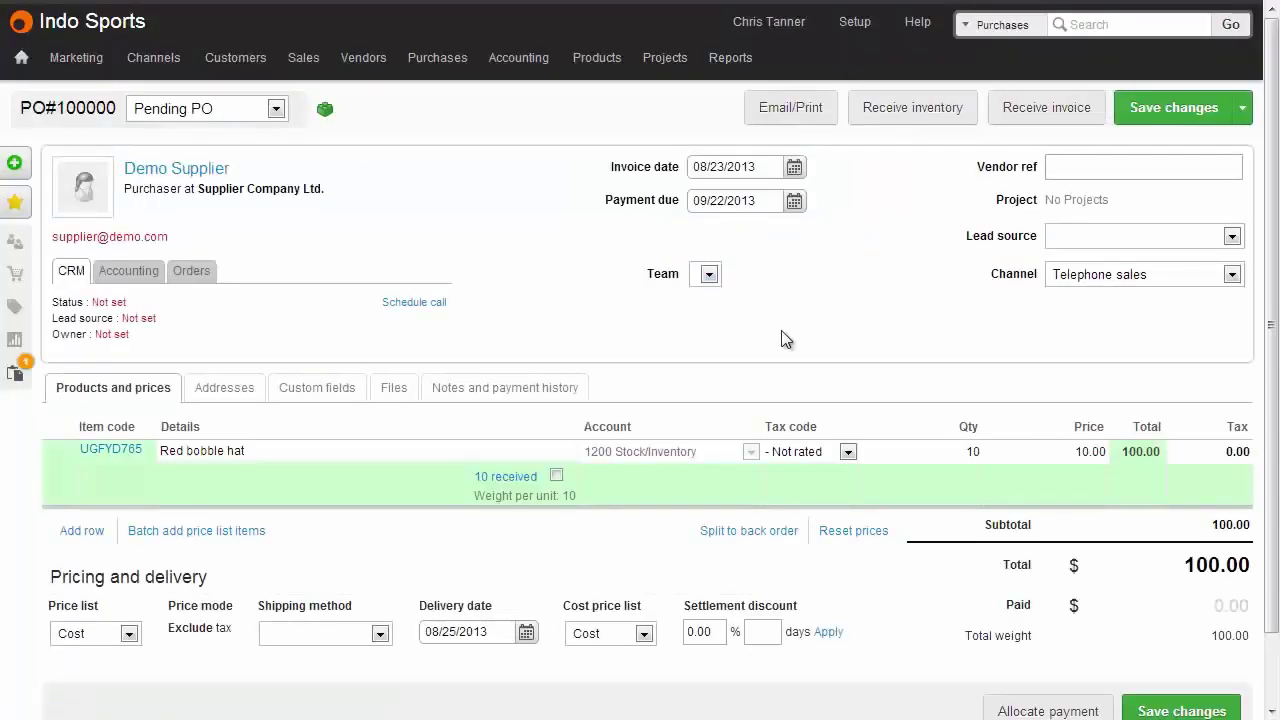
click(957, 445)
text(20)
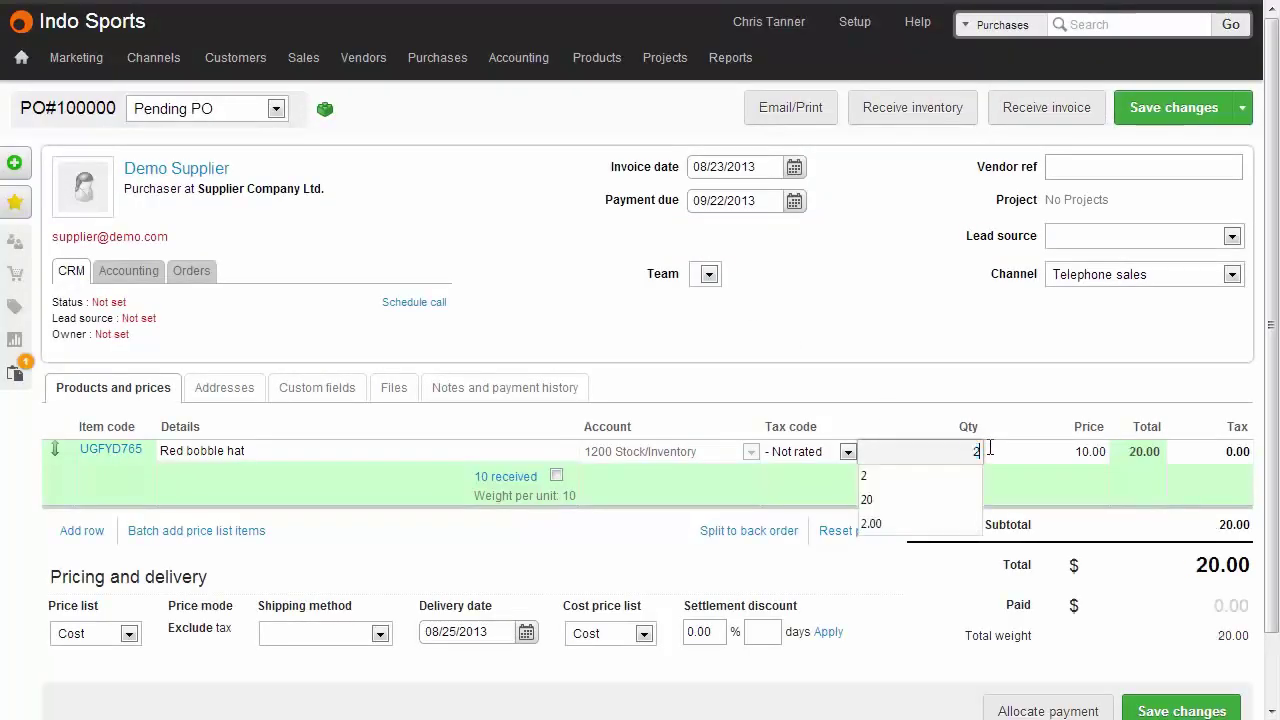
click(1134, 116)
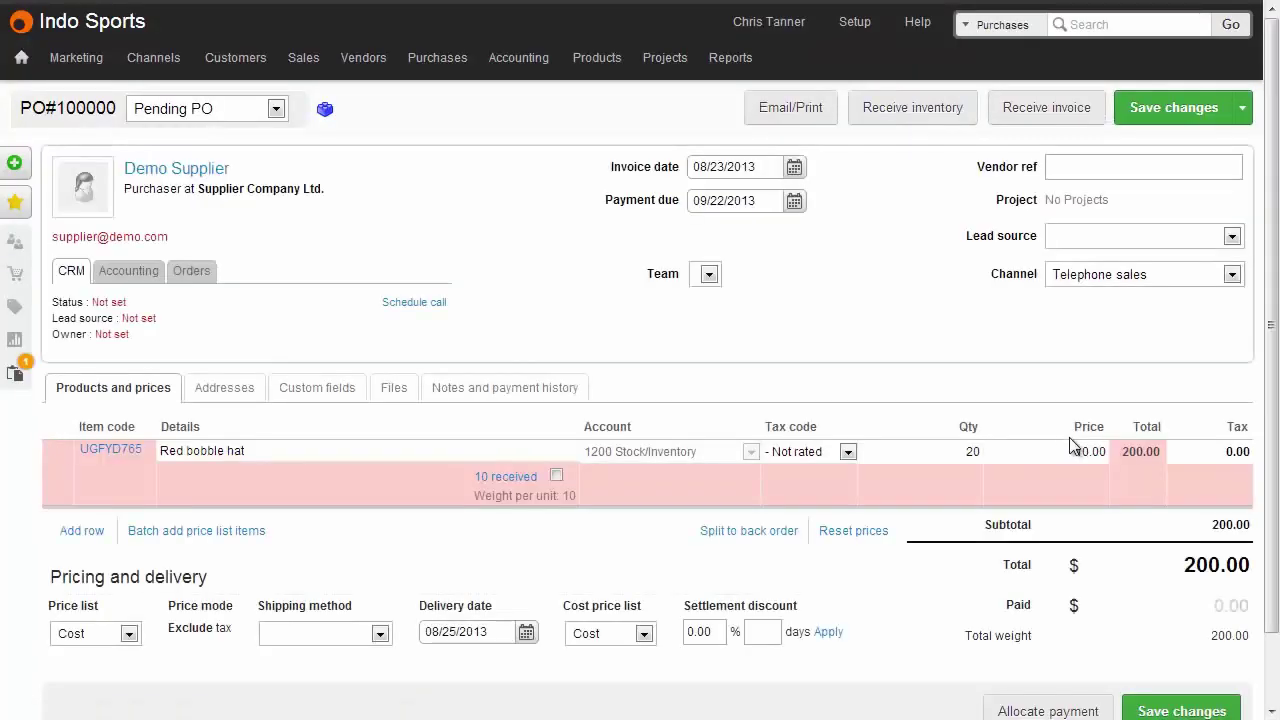
Step: Change the hat unit price to 12.00, save, and receive the remaining 10 hats
click(1075, 449)
text(12)
click(1163, 106)
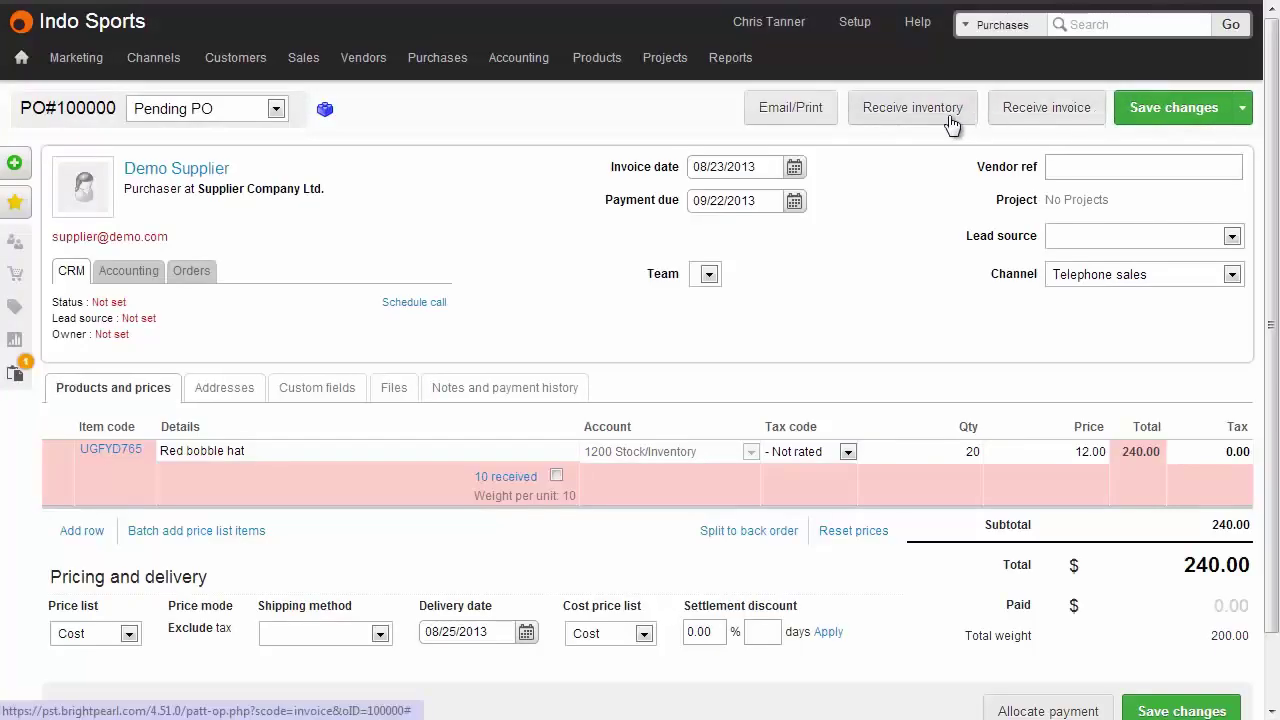
click(950, 120)
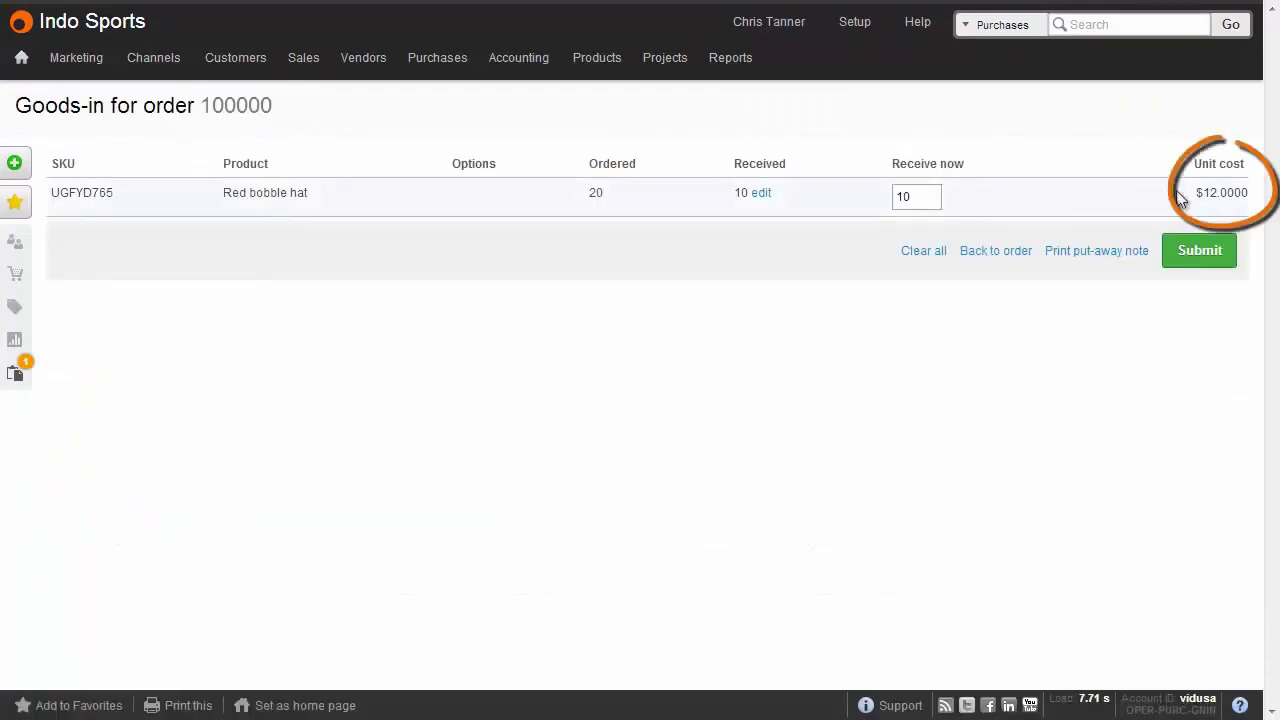
click(1194, 250)
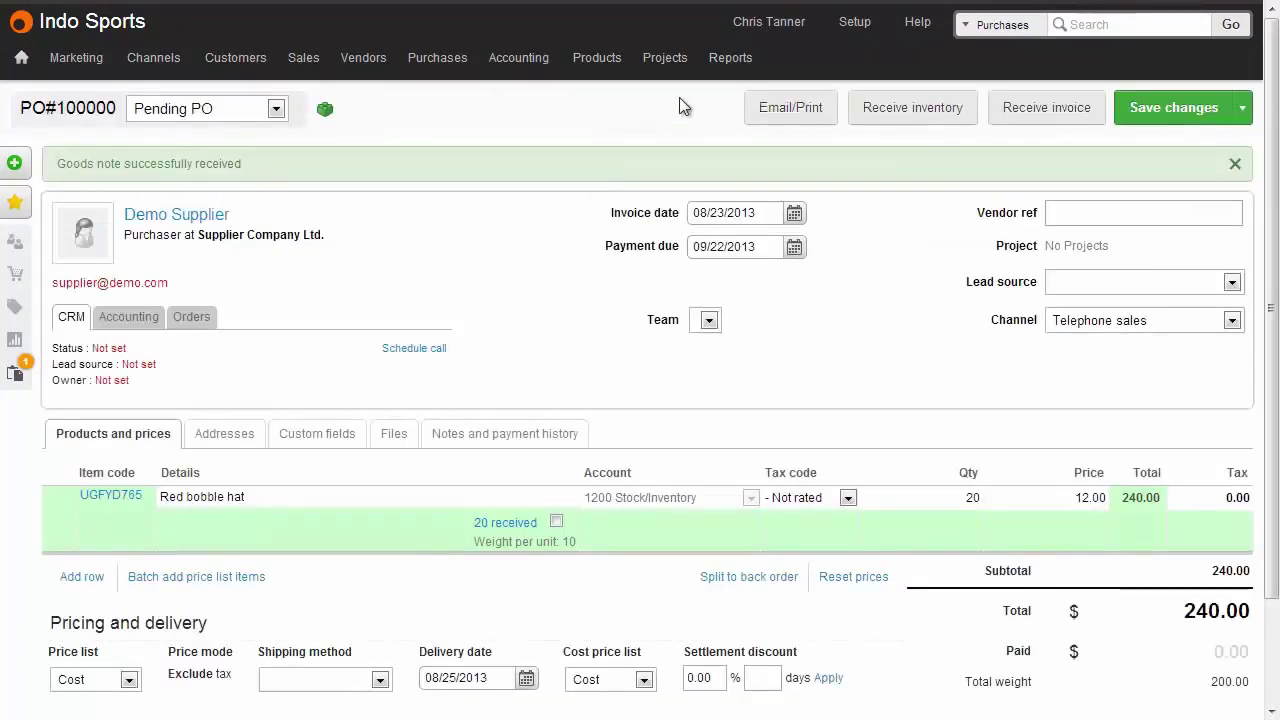
Step: Review the two hat lots in Inventory detail, then show the Inventory summary
mouse_move(580, 60)
click(612, 177)
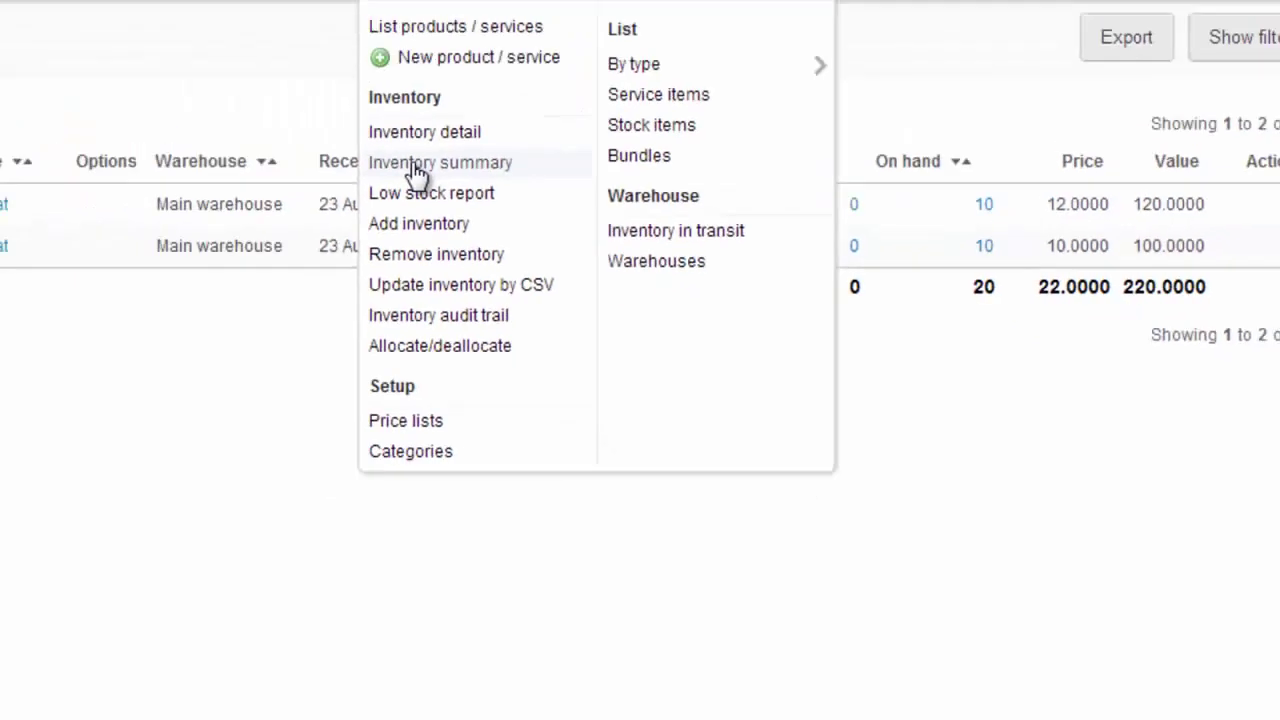
click(416, 175)
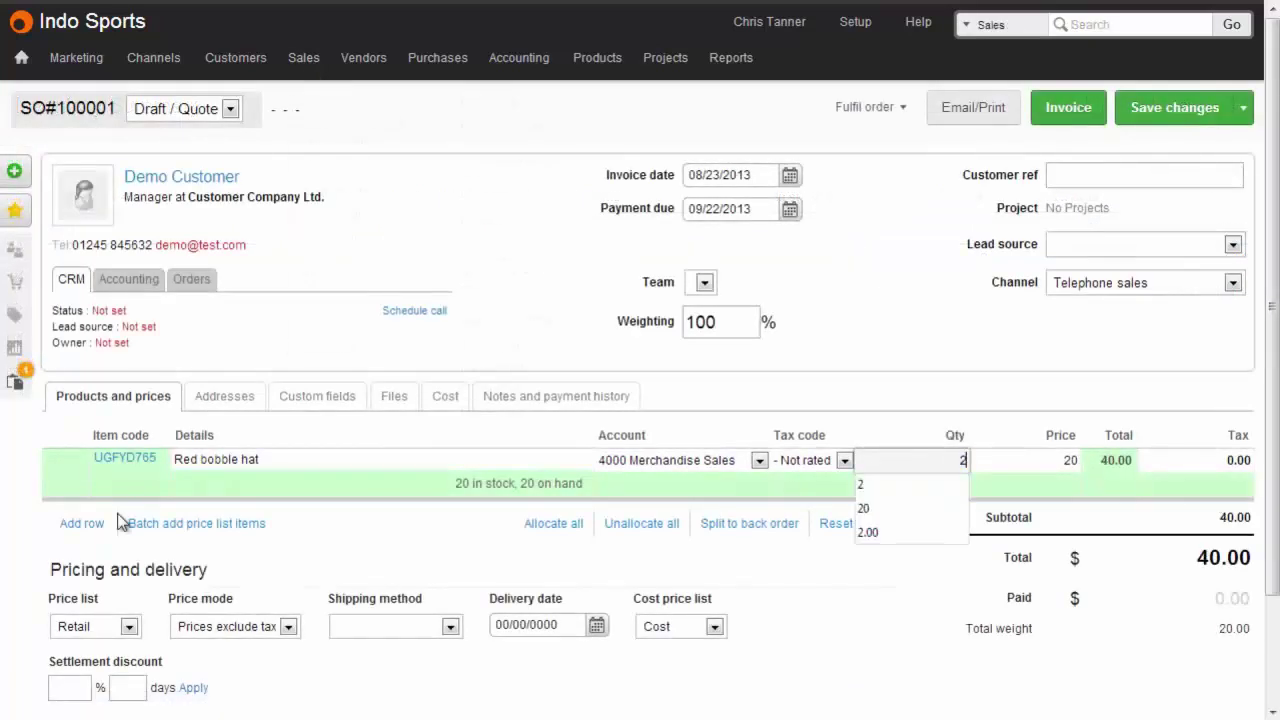
Step: Save SO#100001 for 2 hats, then fulfil it as shipped, confirming stock removal
click(1142, 117)
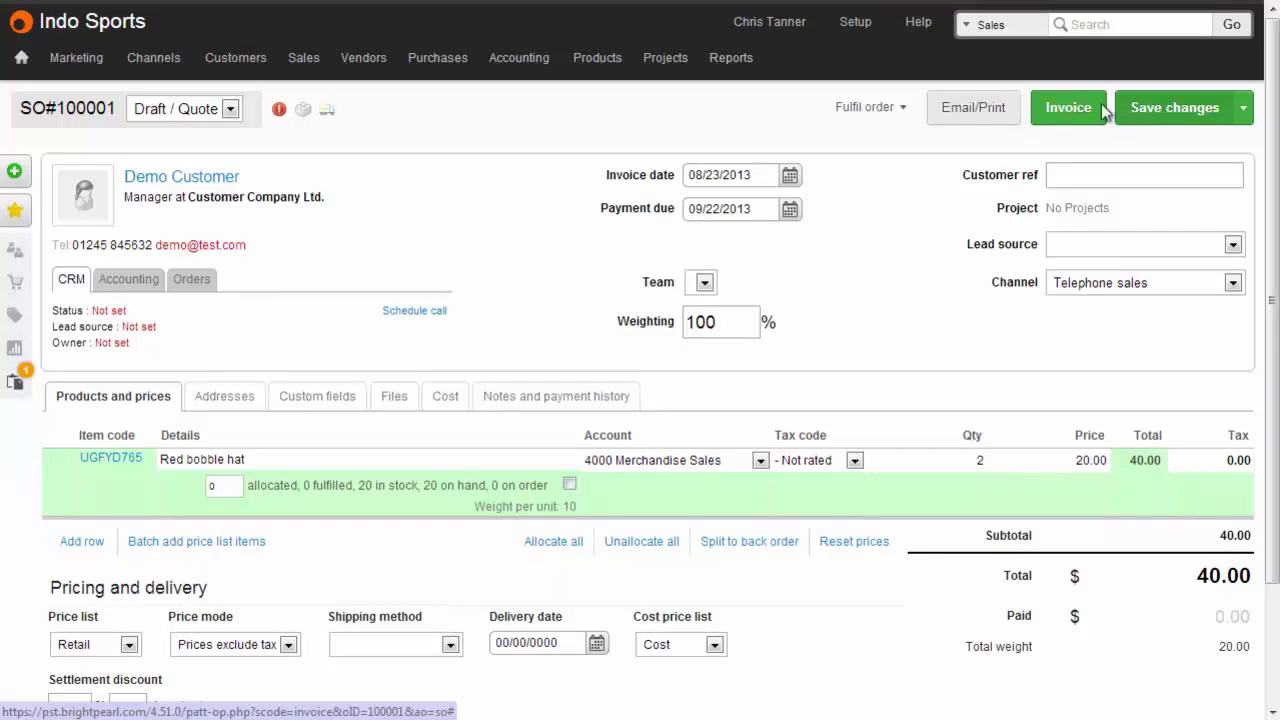
click(893, 108)
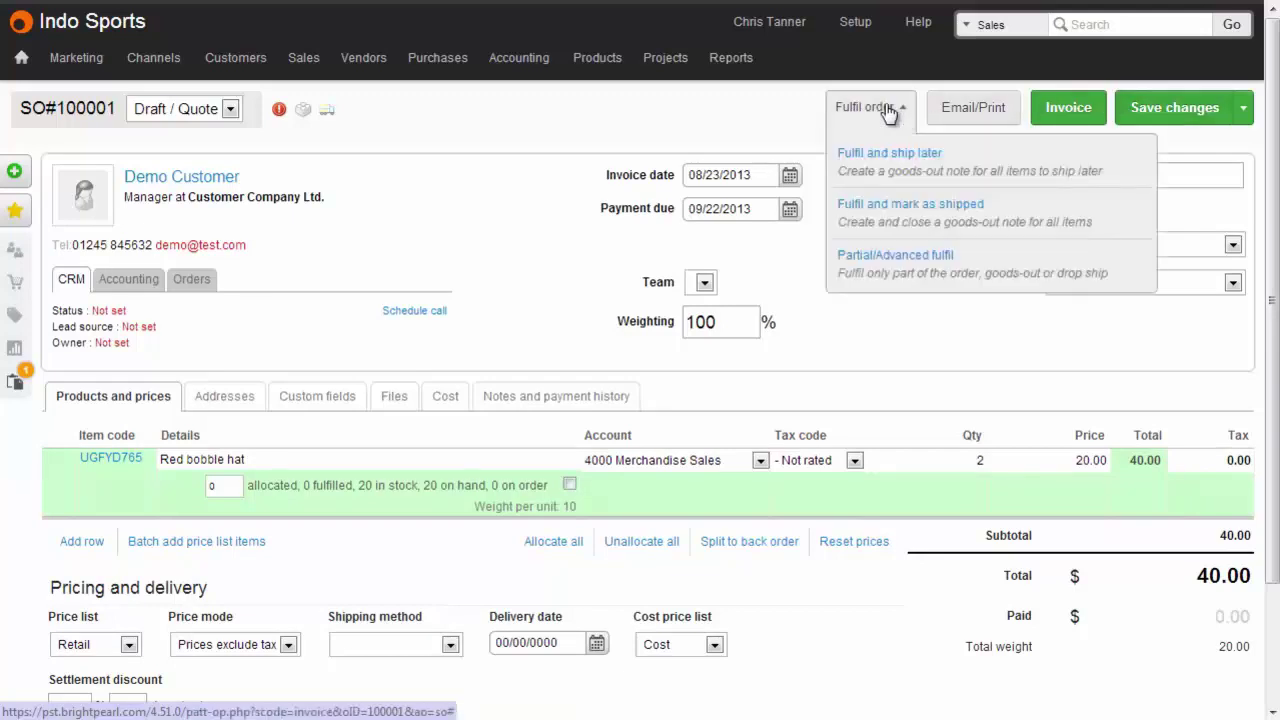
click(880, 209)
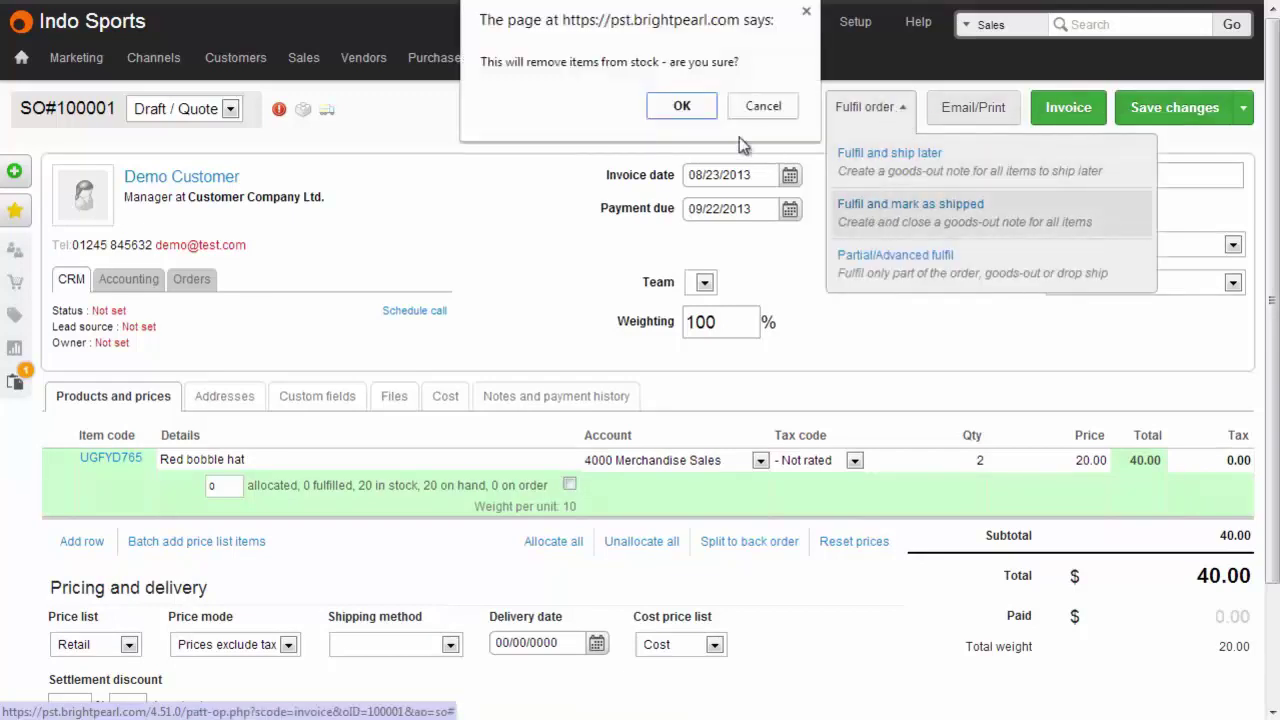
click(691, 113)
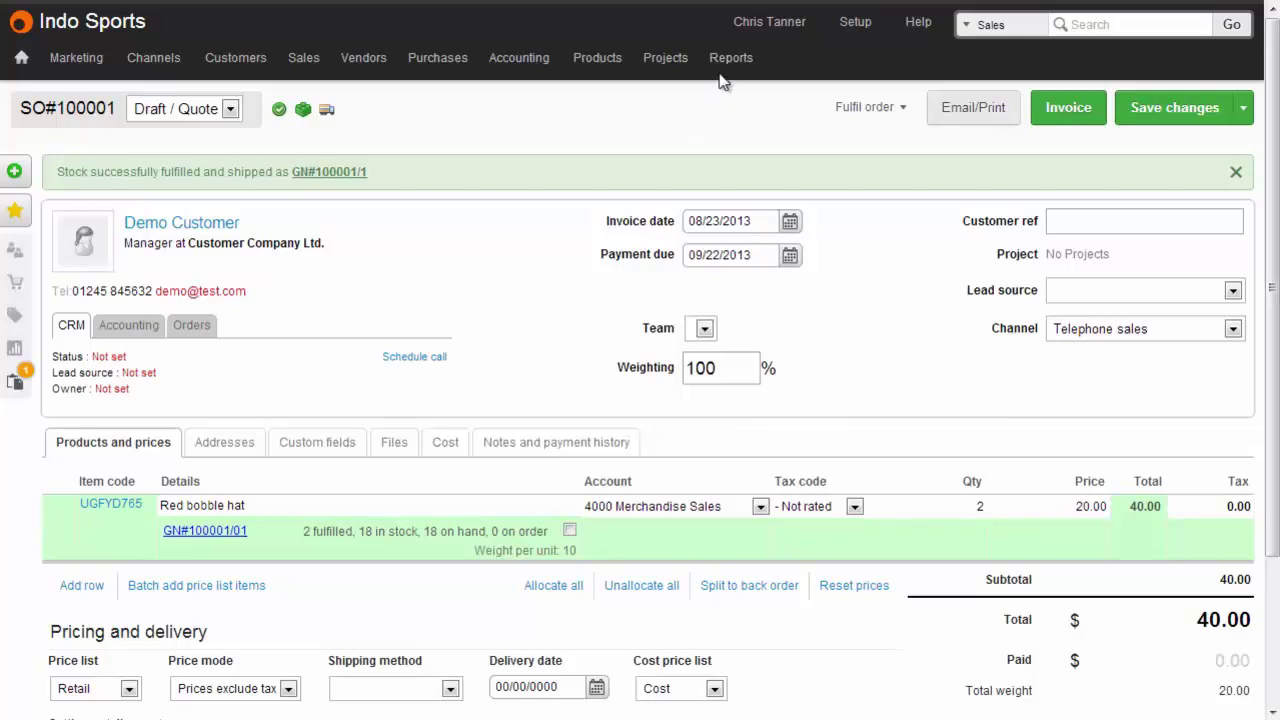
Step: View order 100001's cost-of-goods-sold in the General Ledger, then remaining hat batches in Inventory detail
mouse_move(726, 72)
click(752, 127)
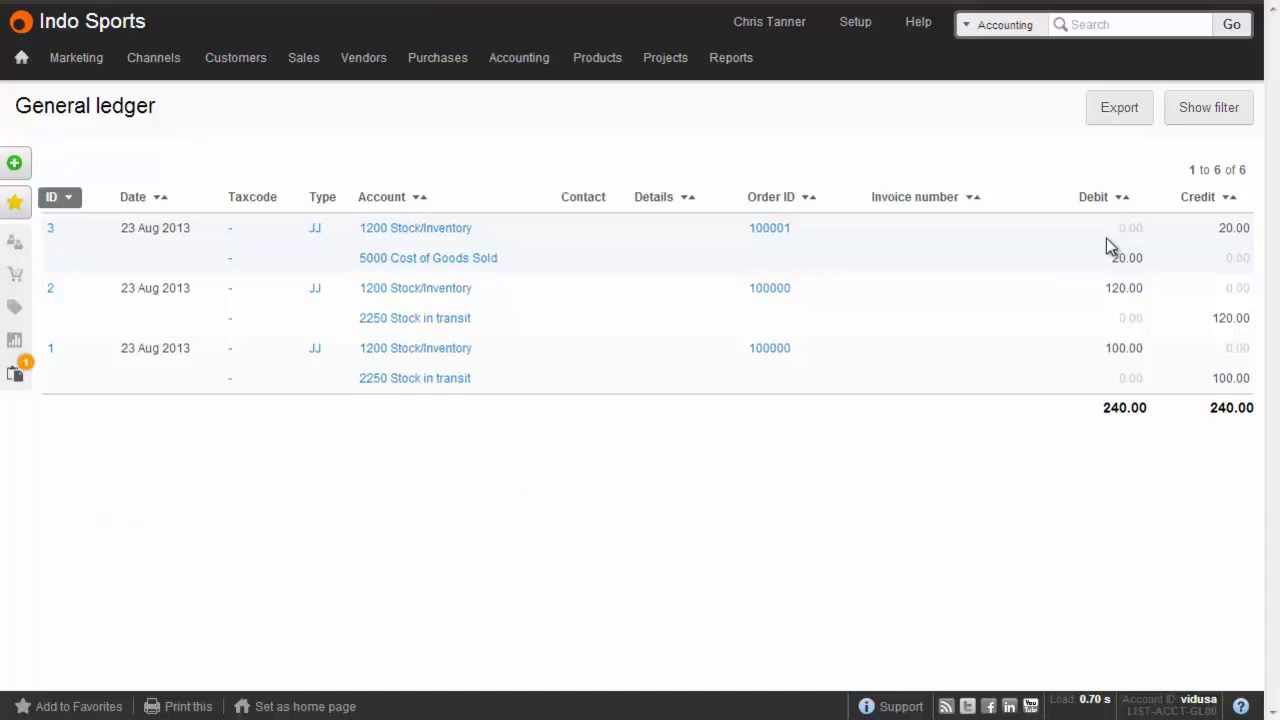
mouse_move(596, 64)
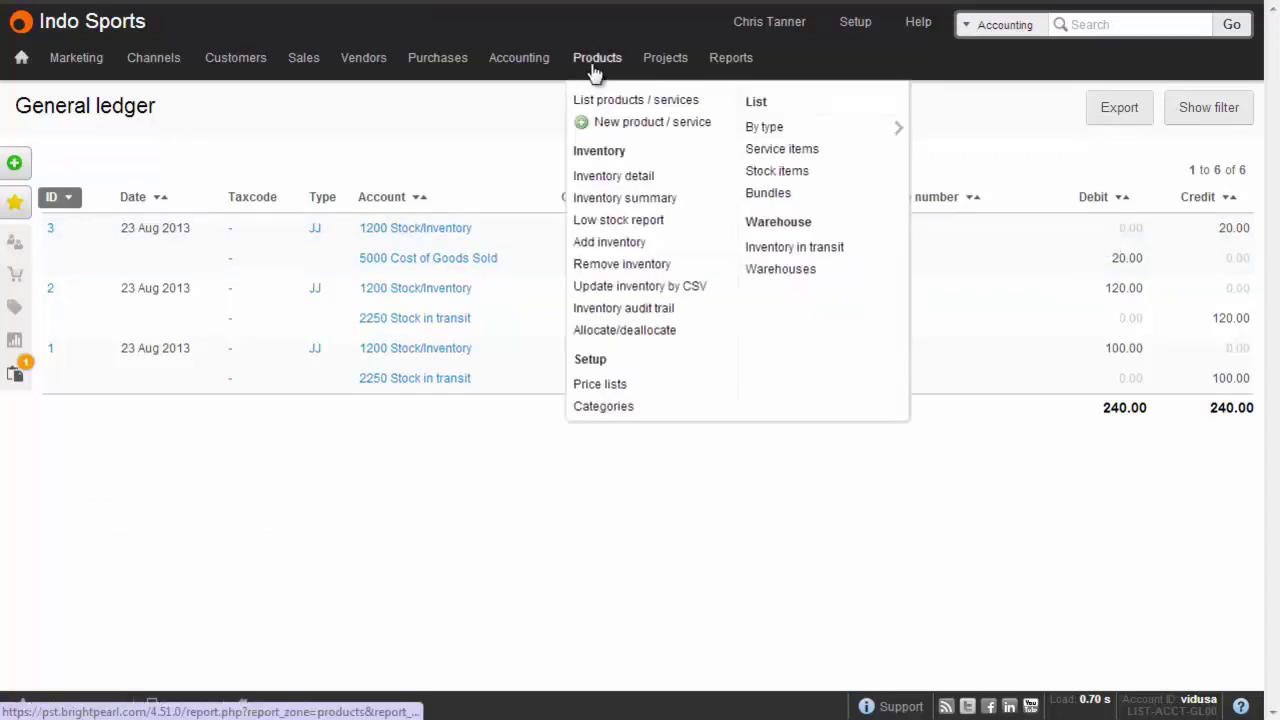
click(613, 178)
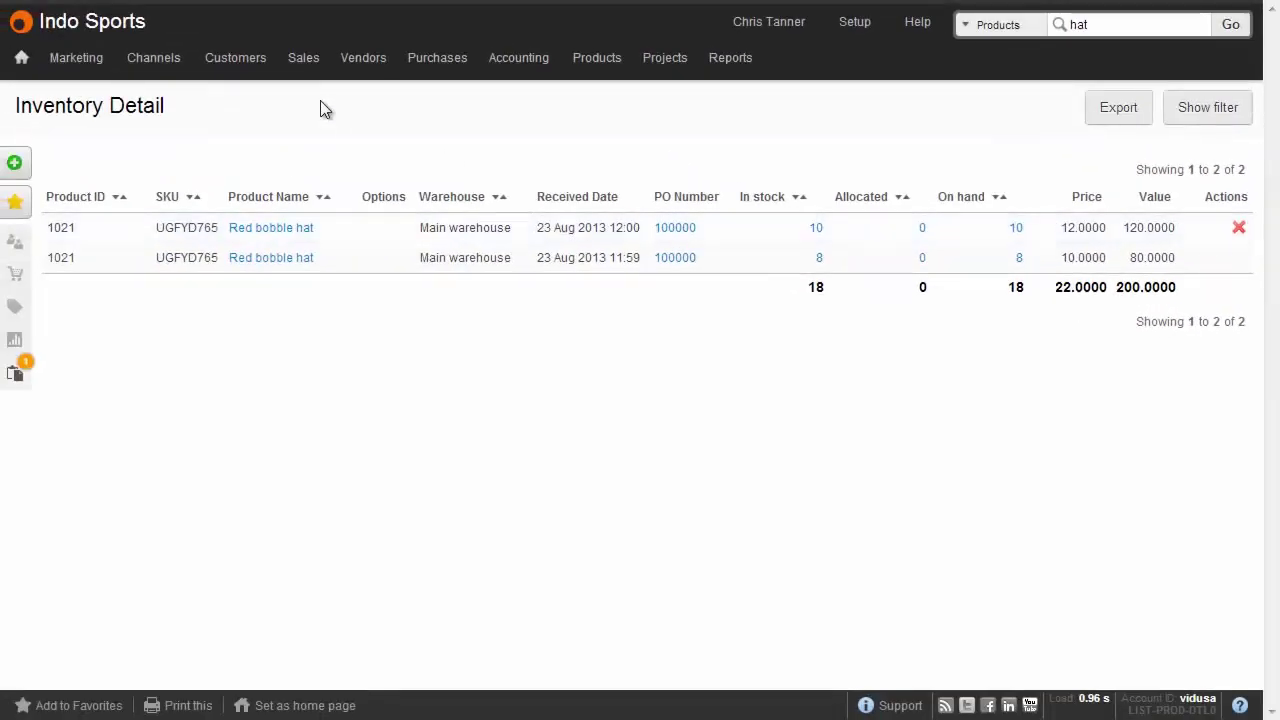
Step: Start a new sales quote for the demo customer
mouse_move(309, 49)
click(325, 143)
text(demo)
key(Return)
click(226, 281)
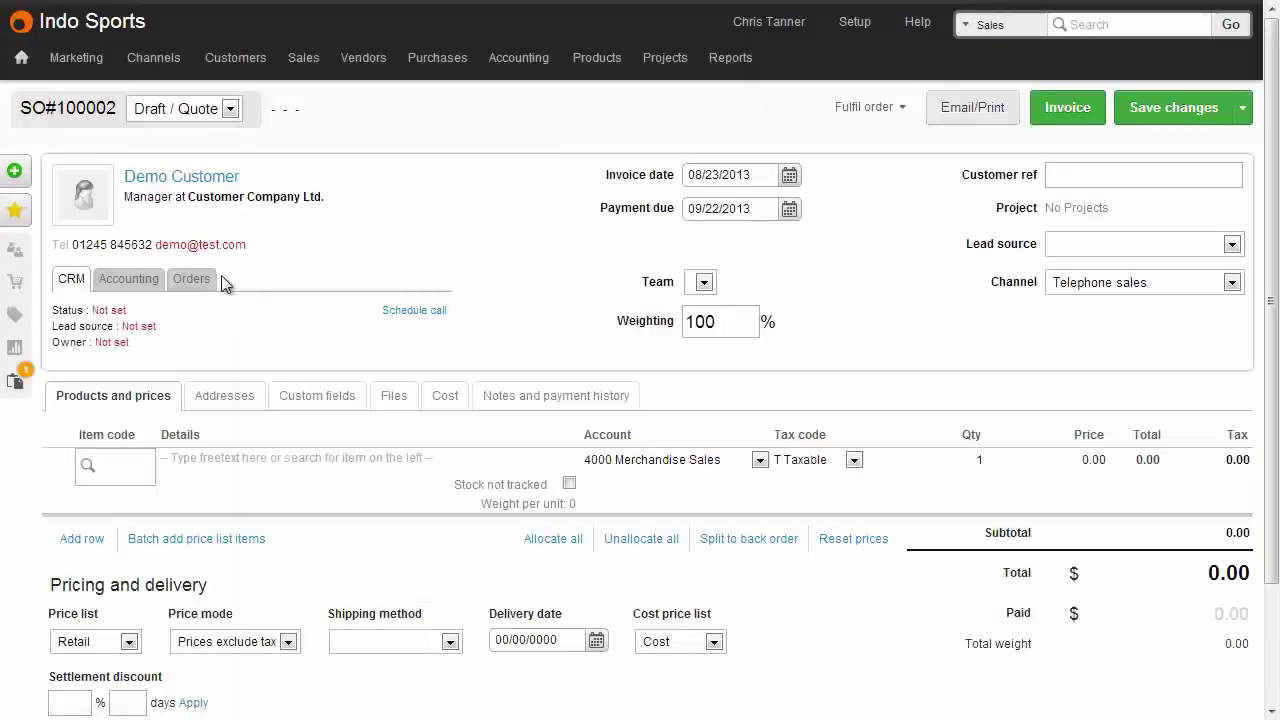
Step: Add 10 Red bobble hats to the quote and save it
click(127, 469)
text(hat)
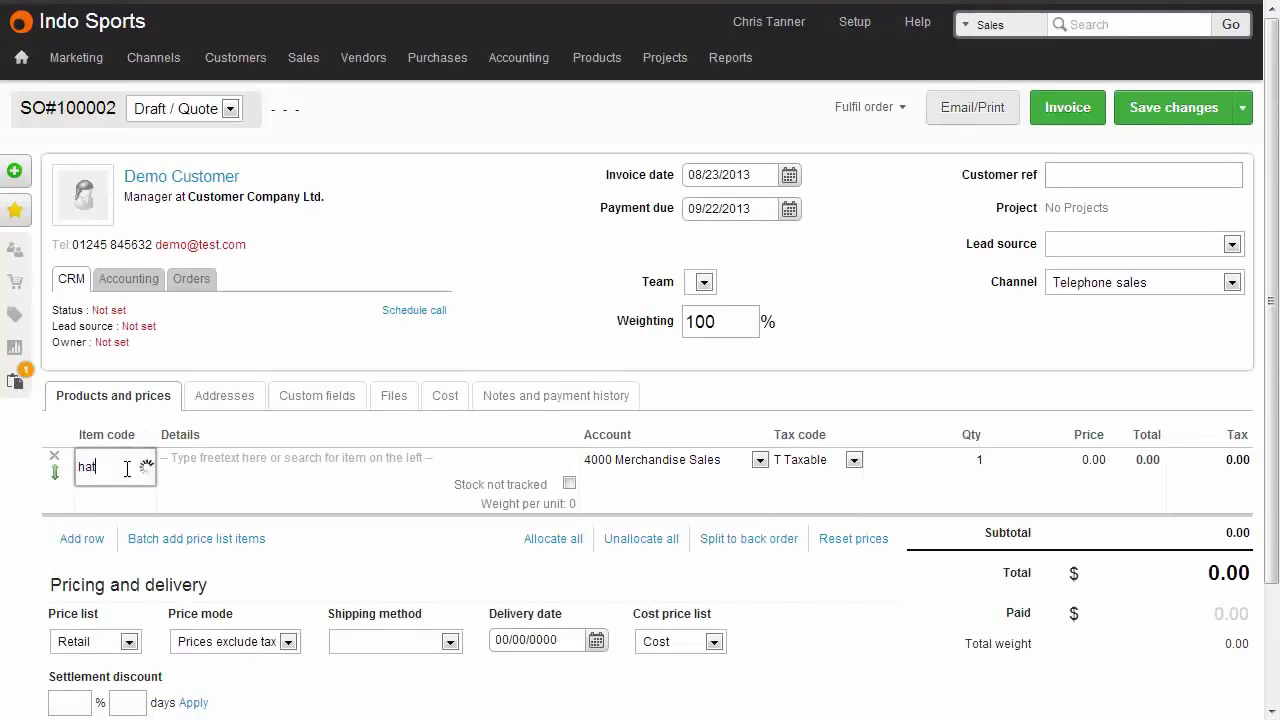
click(124, 512)
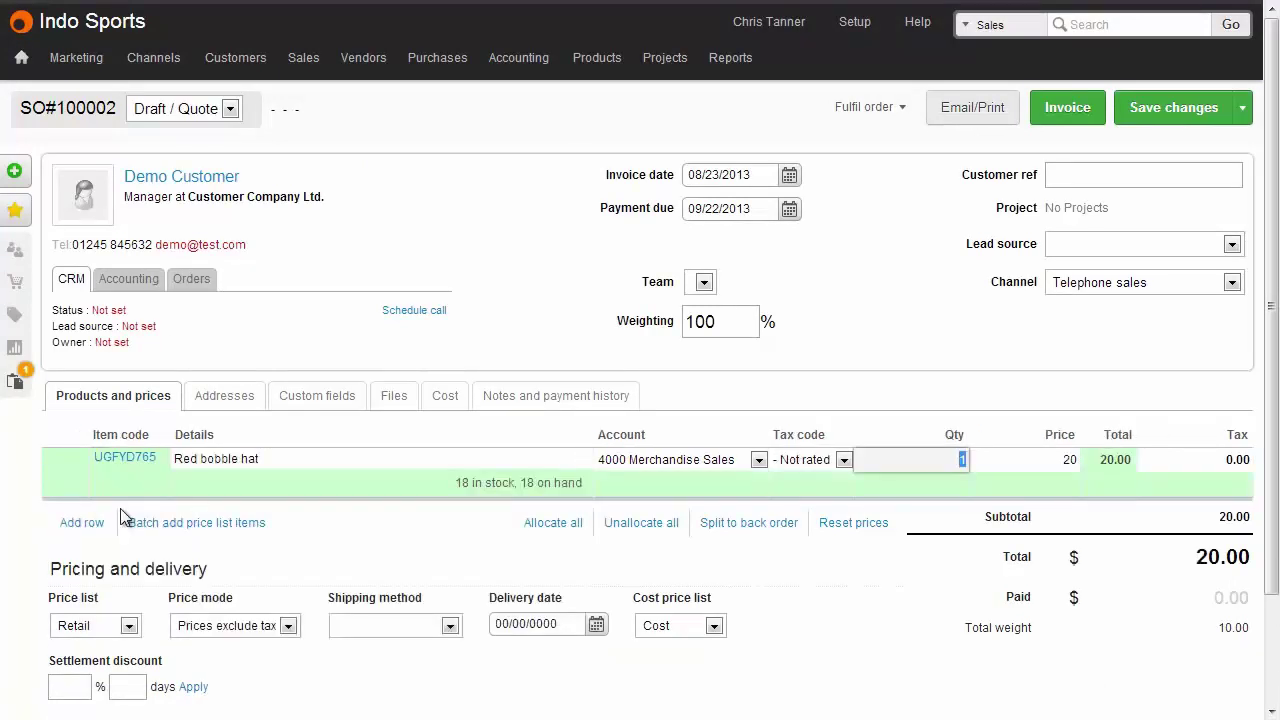
text(10)
click(1128, 120)
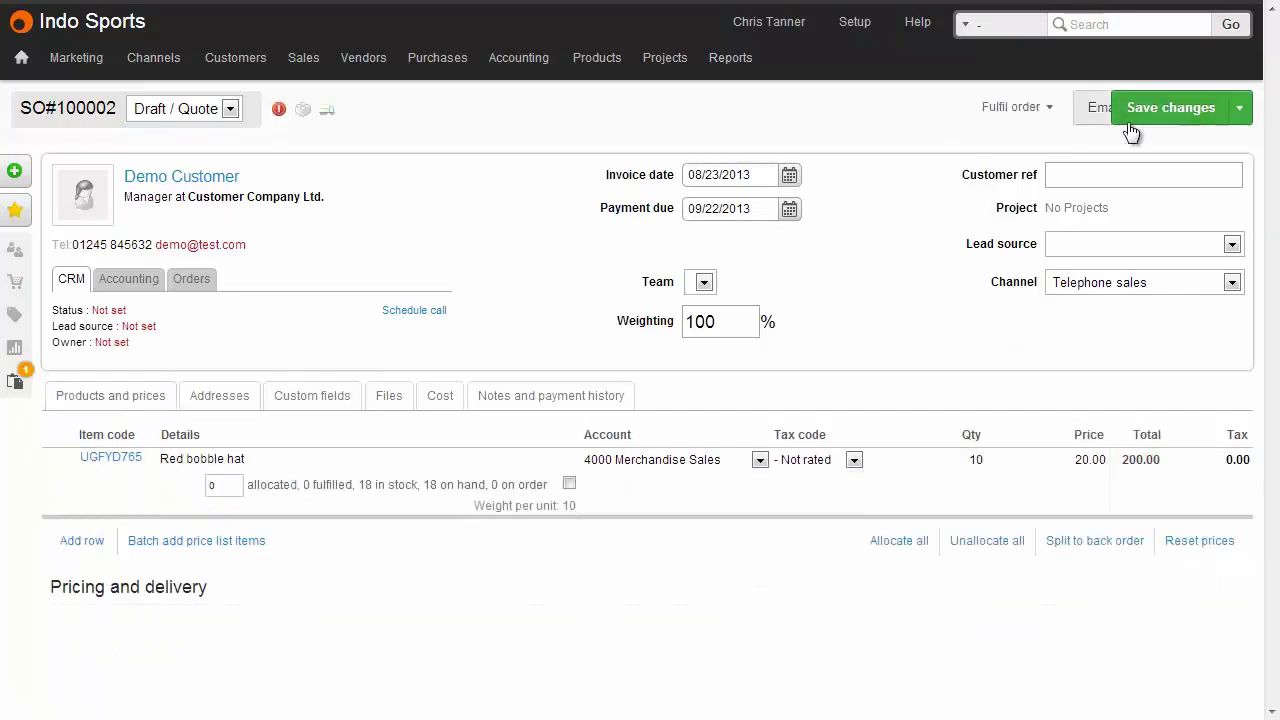
Step: Fulfil SO#100002 and mark it shipped, confirming stock removal
click(868, 107)
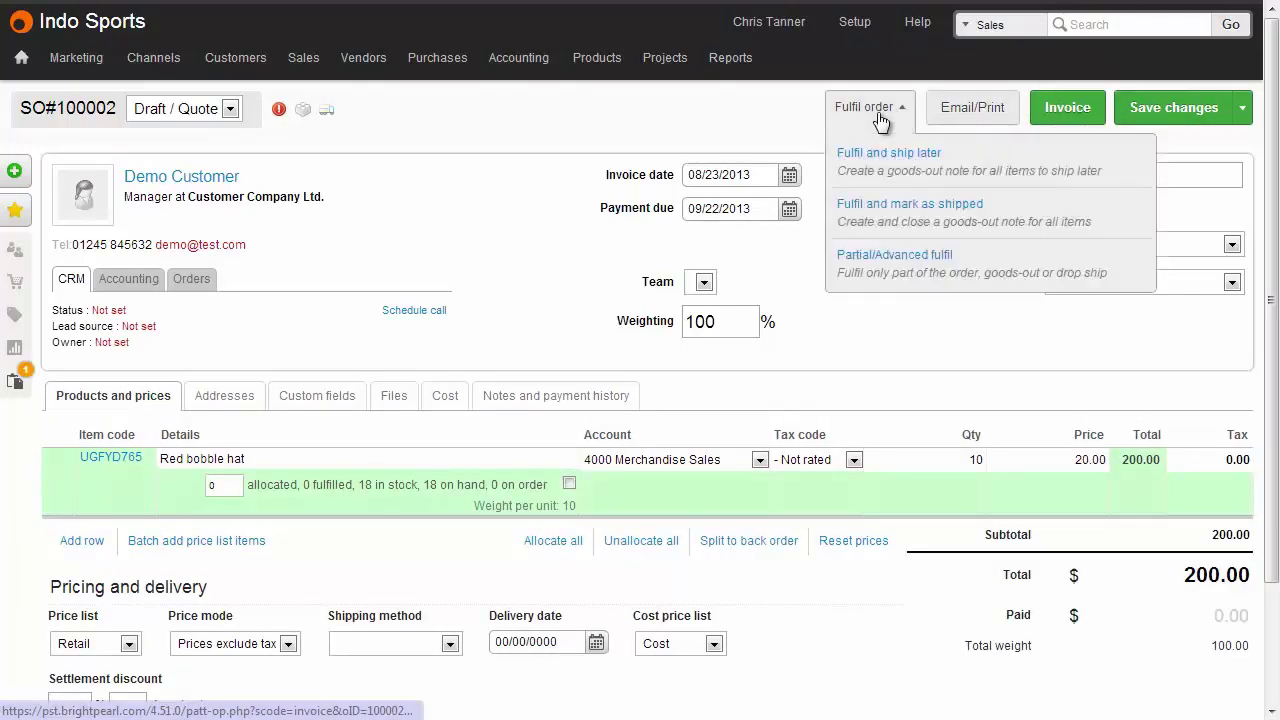
click(878, 210)
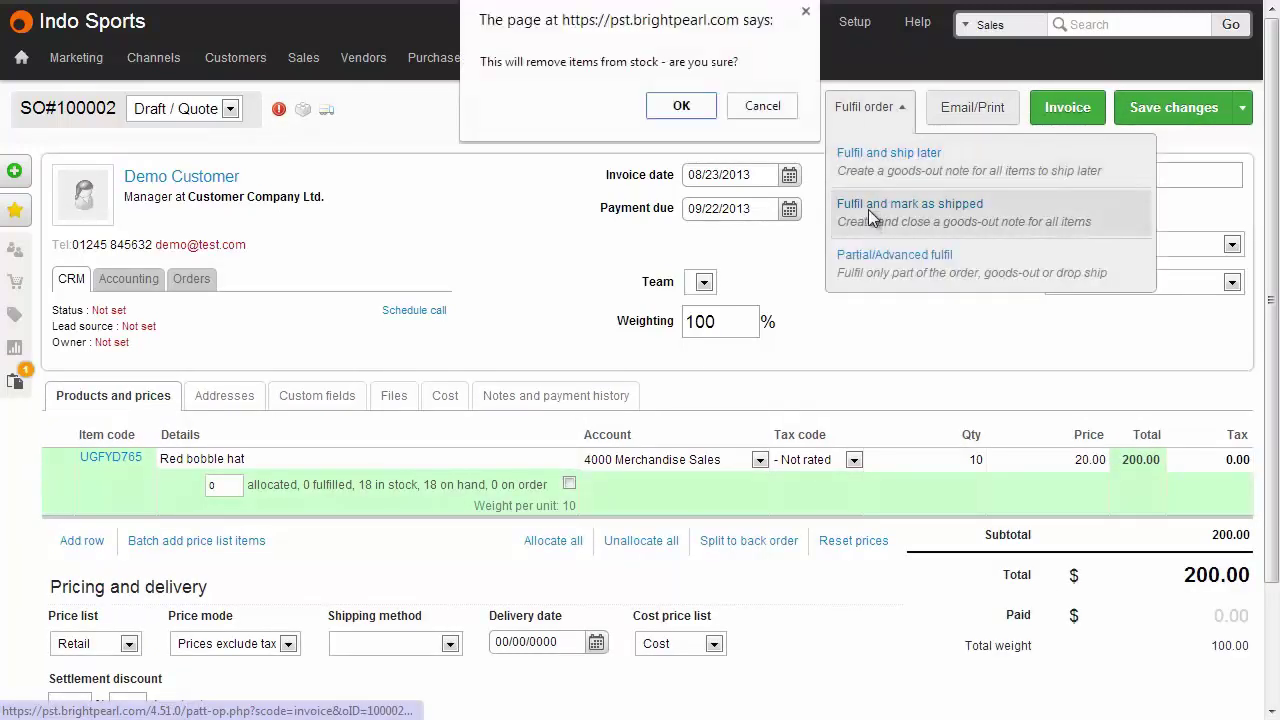
click(681, 106)
Step: Check order 100002's 104.00 cost of goods sold in the General Ledger, then Inventory detail
mouse_move(735, 68)
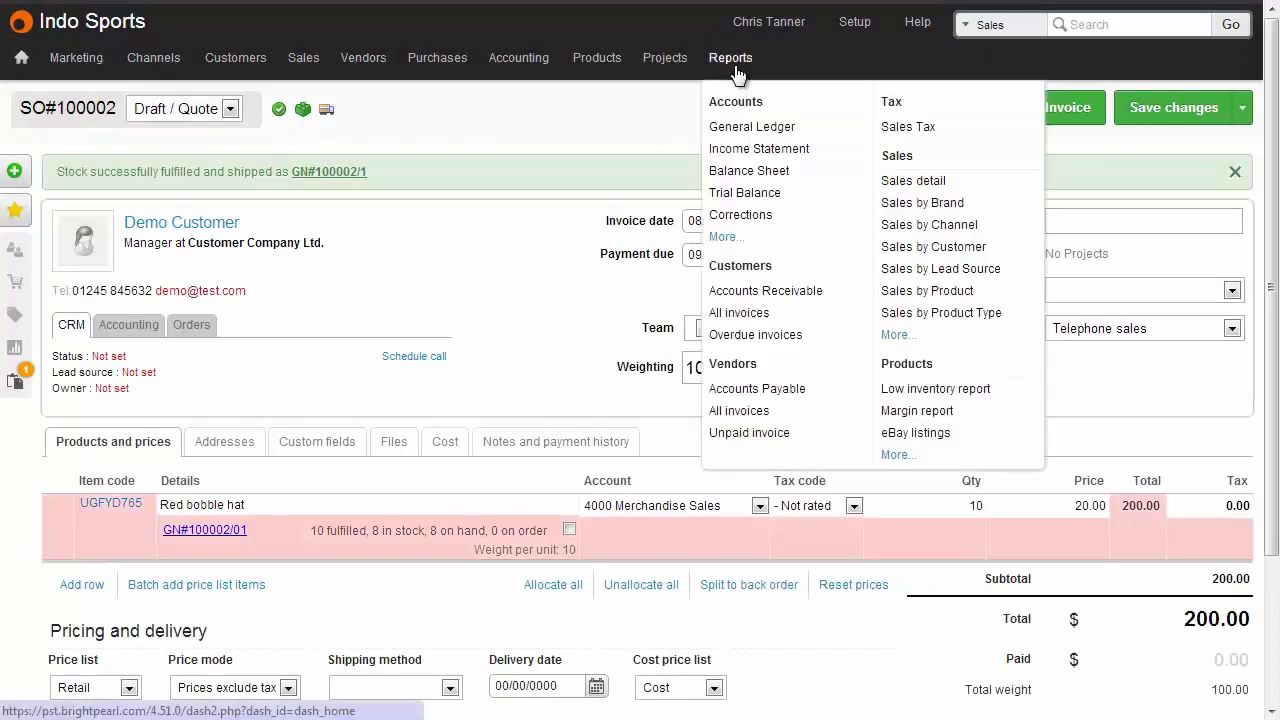
click(750, 127)
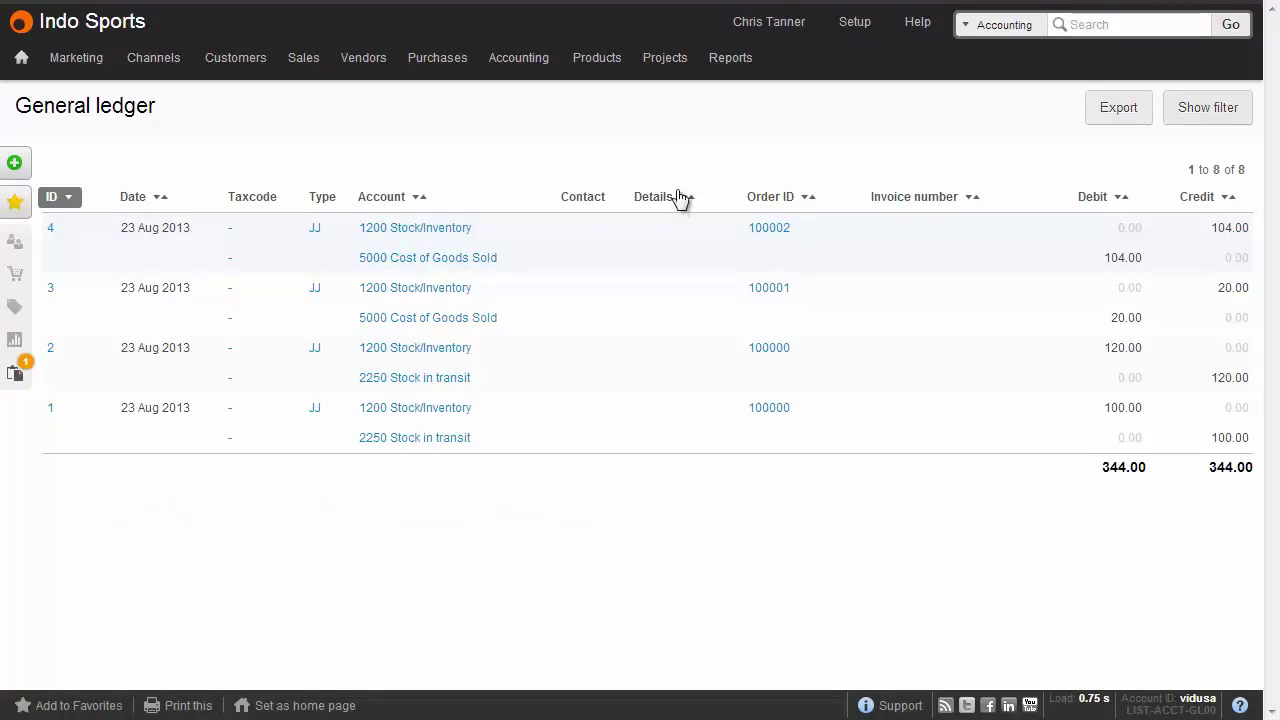
mouse_move(596, 66)
click(619, 176)
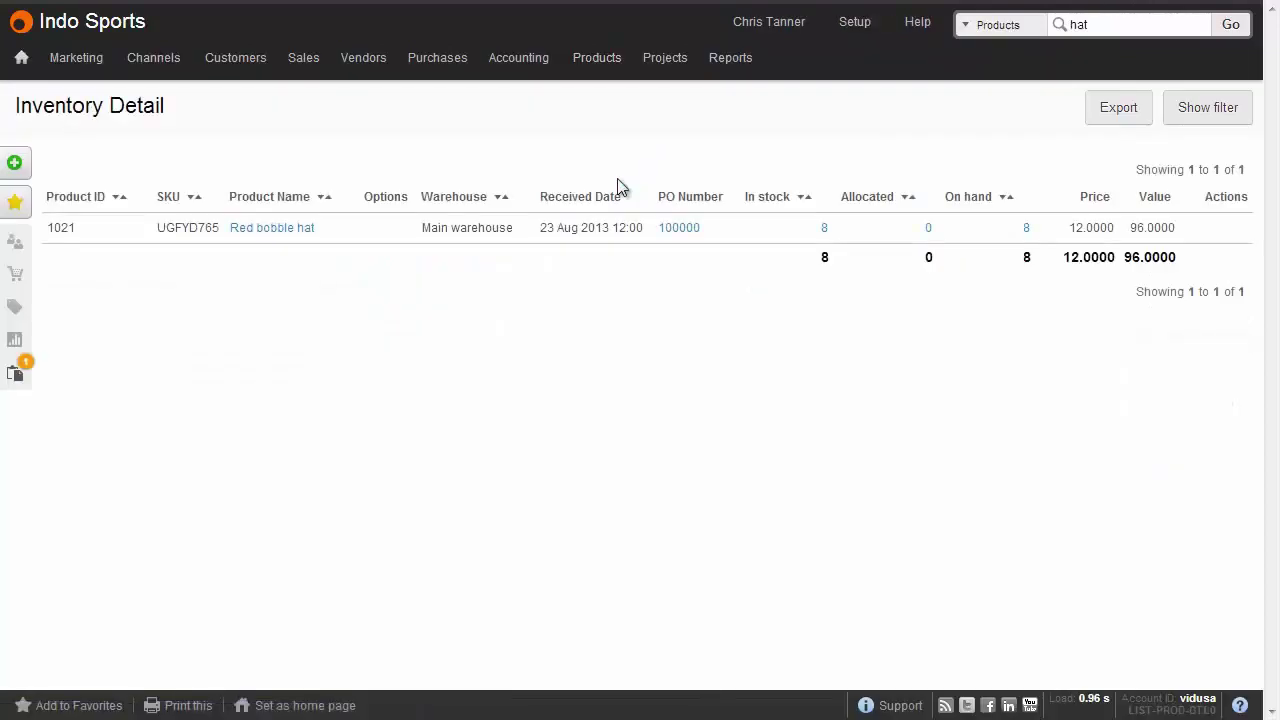
mouse_move(622, 224)
Step: Search products for 'hat' and open the Red bobble hat's stock audit trail
click(1231, 27)
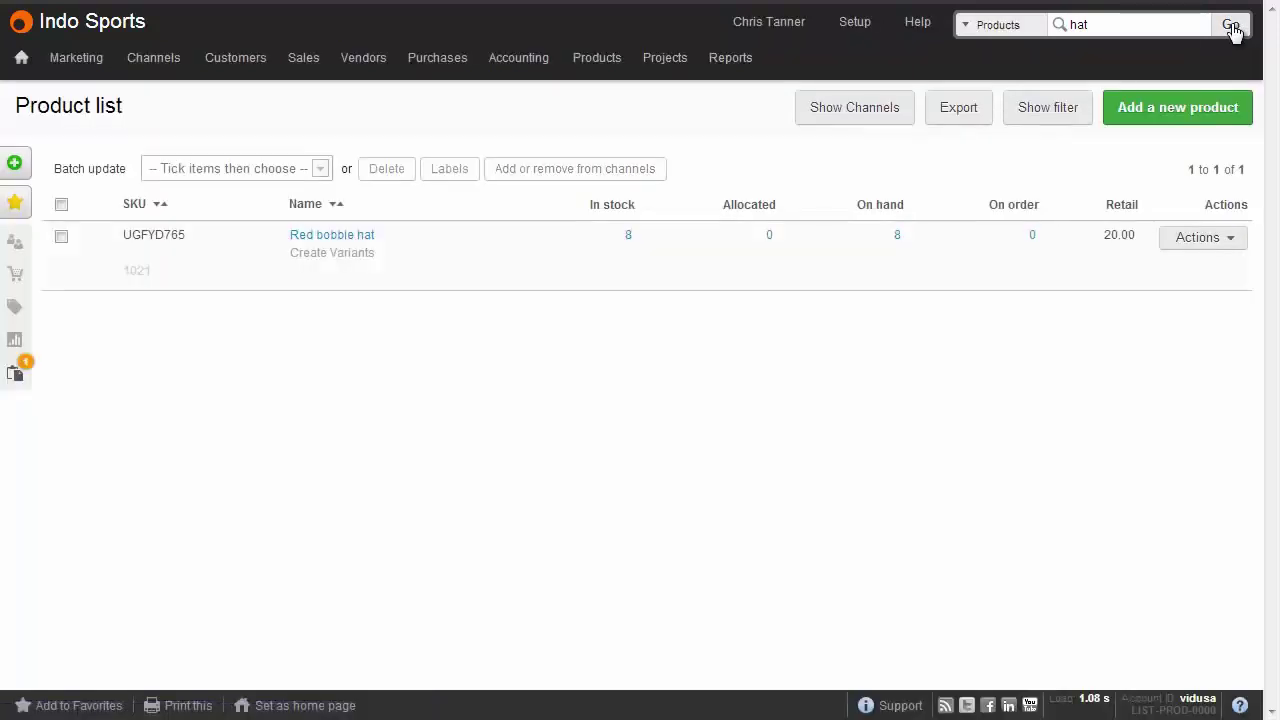
click(1197, 240)
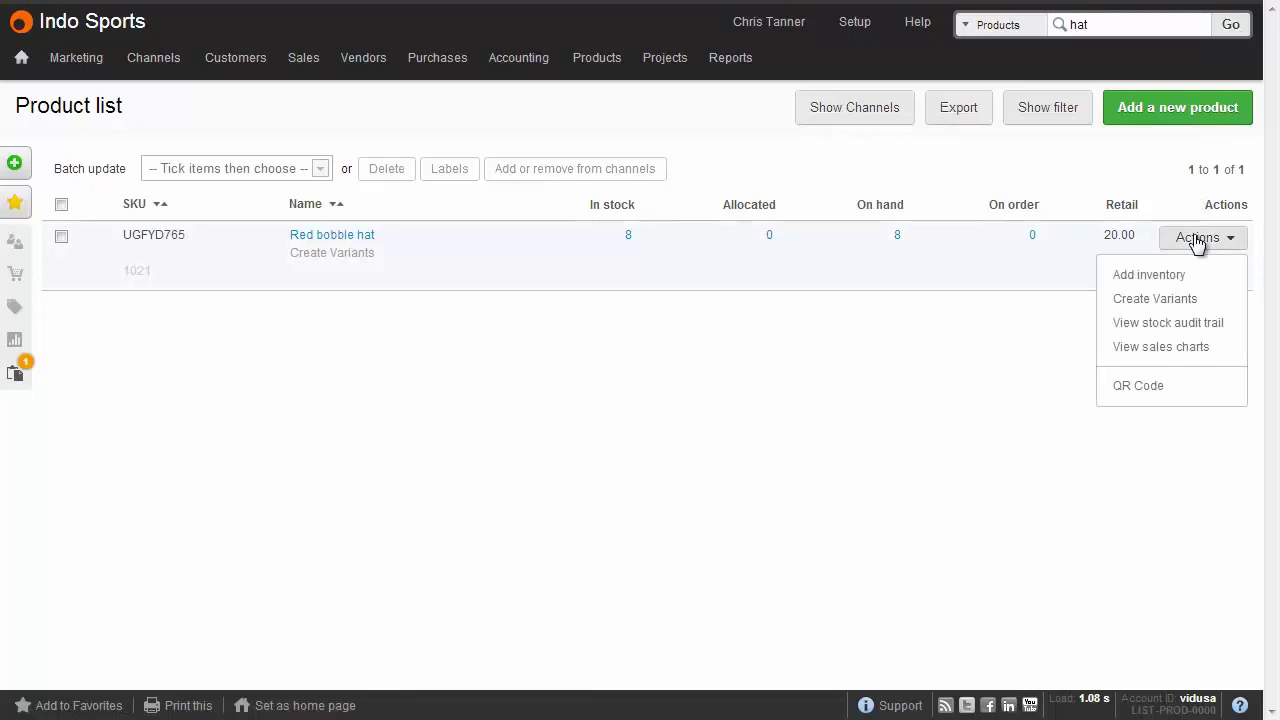
click(1170, 324)
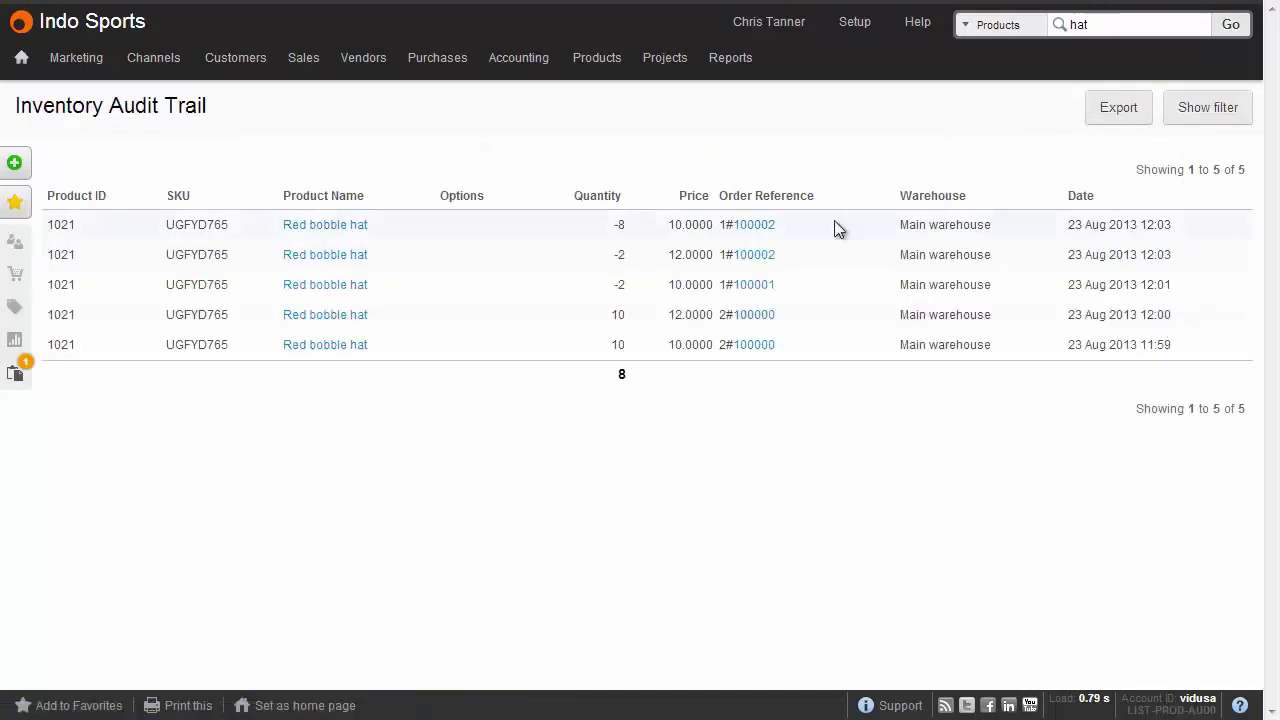